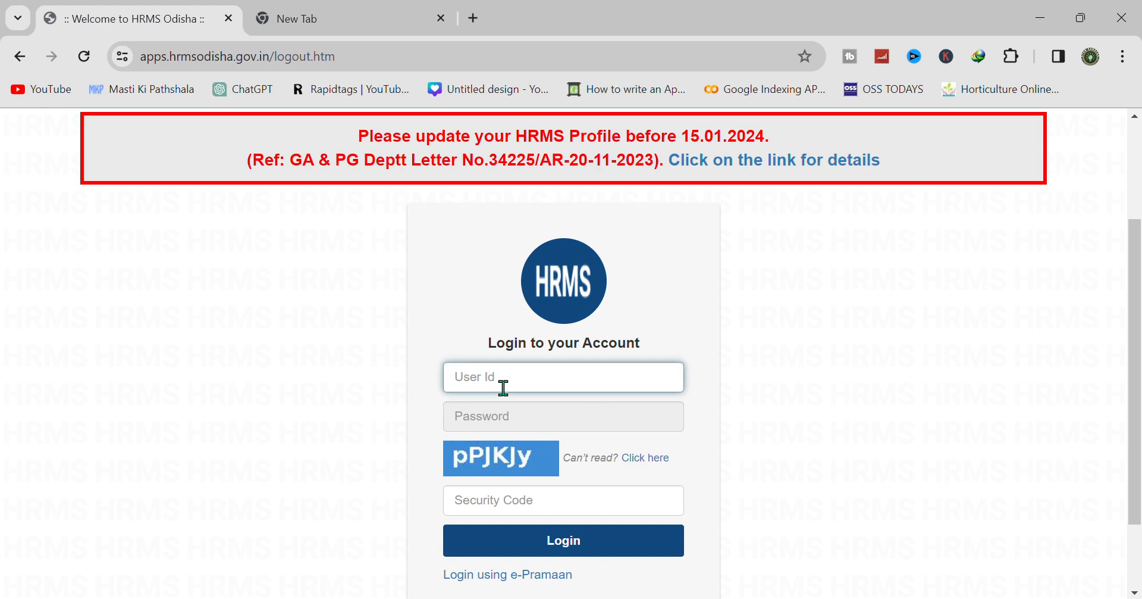
- Log in to HRMS Odisha with the employee user ID, password and captcha security code
{"action": "left_click", "coordinate": [500, 416]}
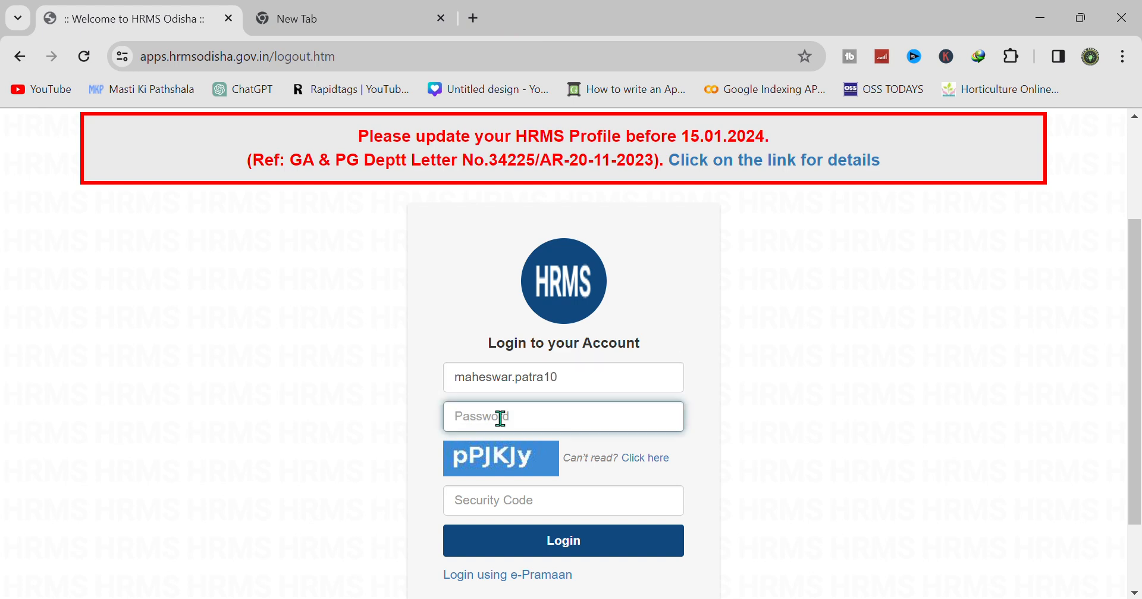
{"action": "type", "text": "•"}
{"action": "left_click", "coordinate": [484, 497]}
{"action": "type", "text": "pP"}
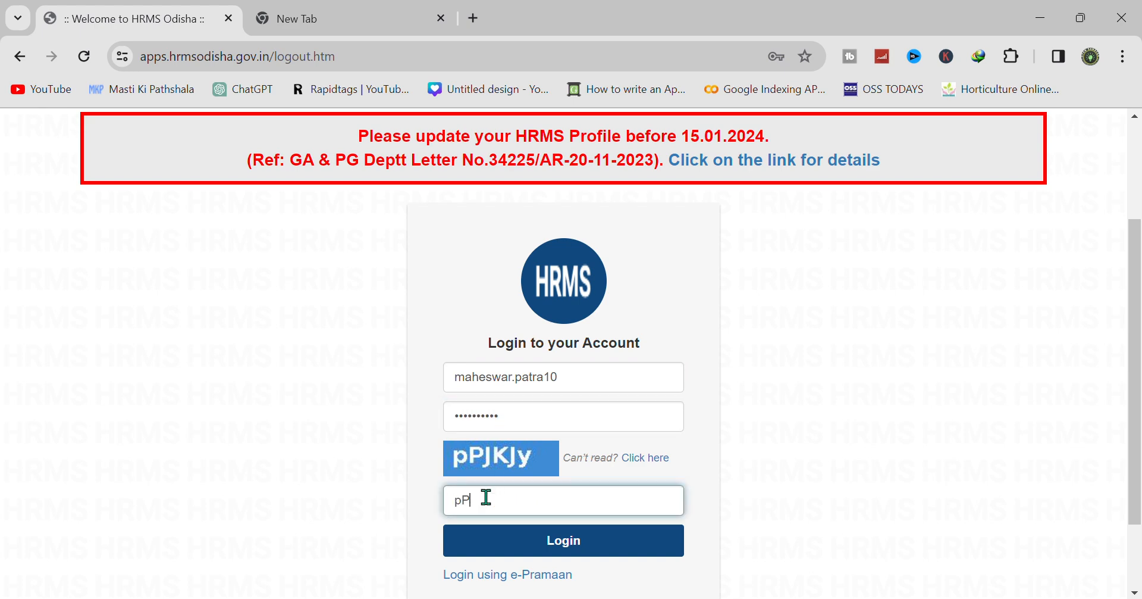
{"action": "type", "text": "JKJy"}
{"action": "left_click", "coordinate": [522, 543]}
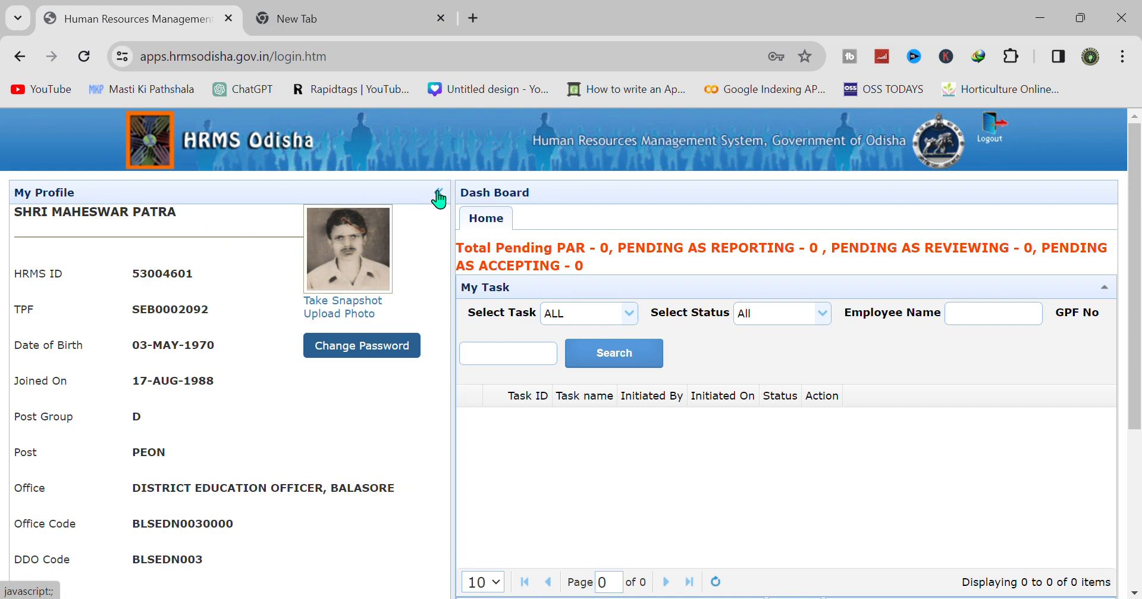
- Open Property Statement under Request or Submission and select the Not Submitted 2023 statement
{"action": "left_click", "coordinate": [438, 193]}
{"action": "scroll", "coordinate": [924, 229], "scroll_direction": "down", "scroll_amount": 4}
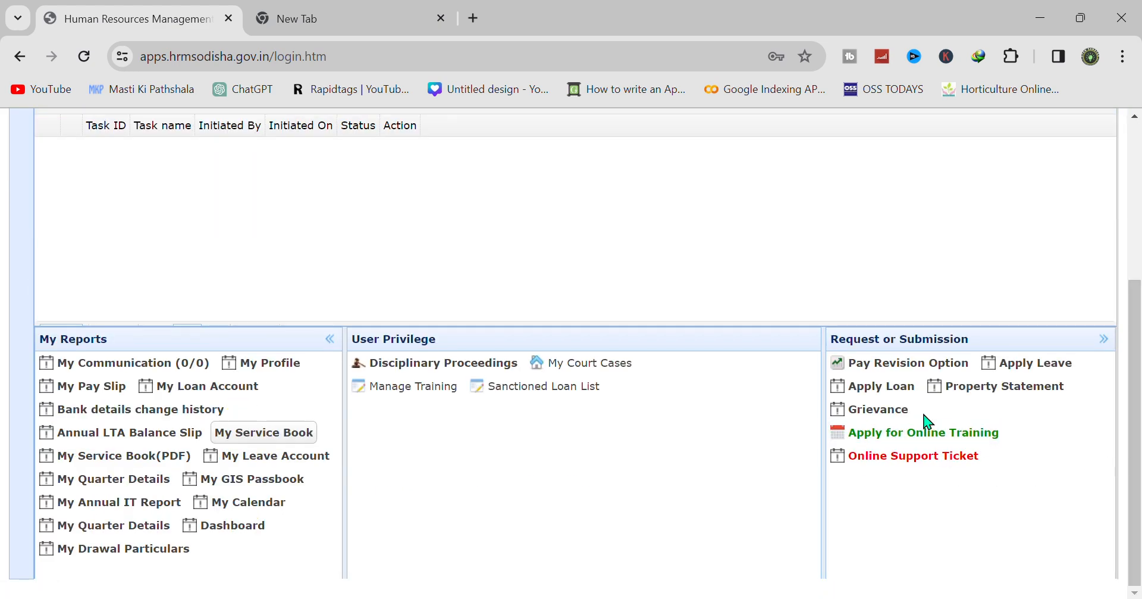
{"action": "left_click", "coordinate": [966, 395]}
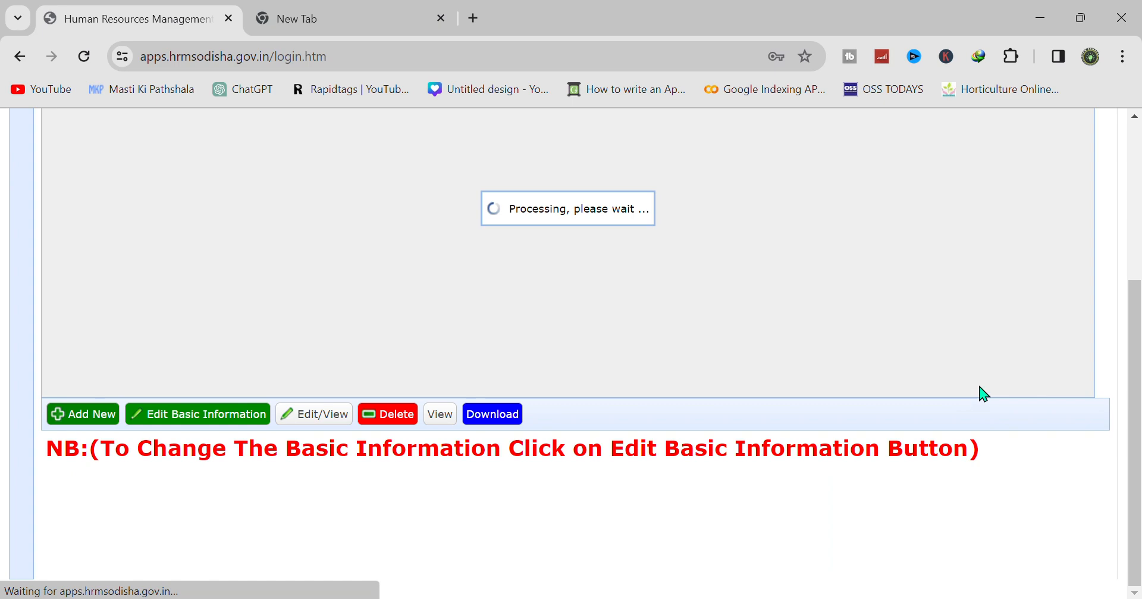
{"action": "left_click_drag", "start_coordinate": [1139, 343], "coordinate": [1141, 157]}
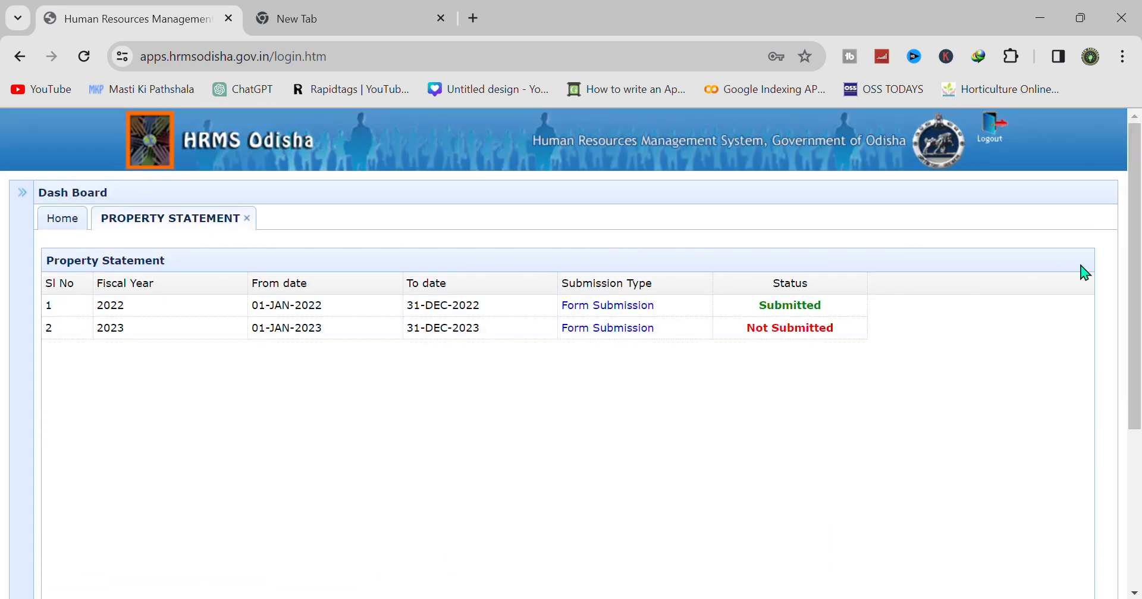
{"action": "scroll", "coordinate": [239, 176], "scroll_direction": "down", "scroll_amount": 3}
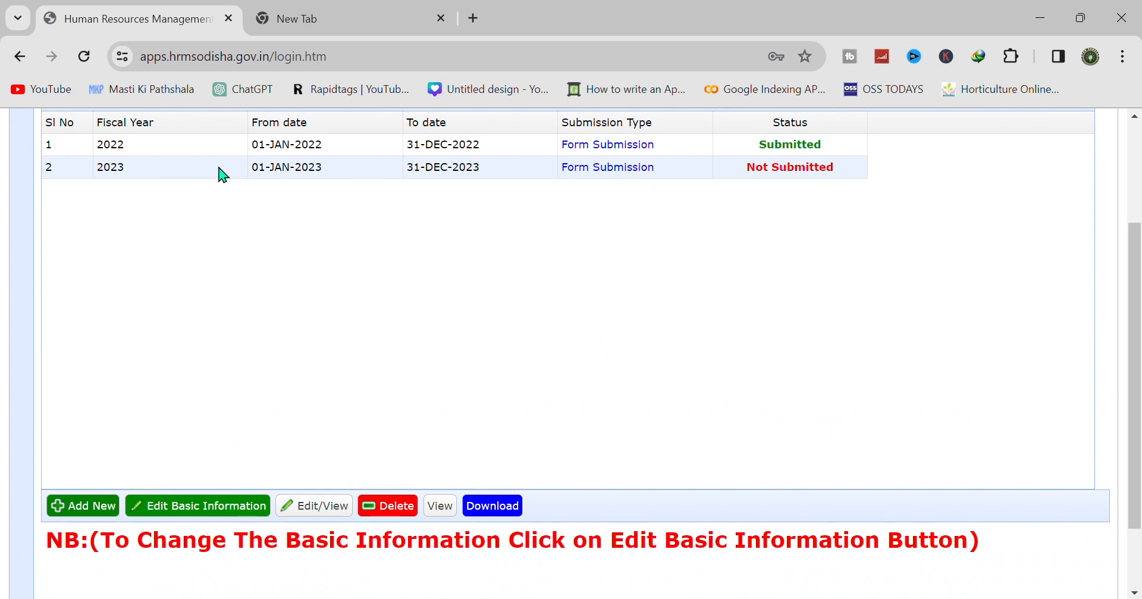
{"action": "left_click", "coordinate": [179, 170]}
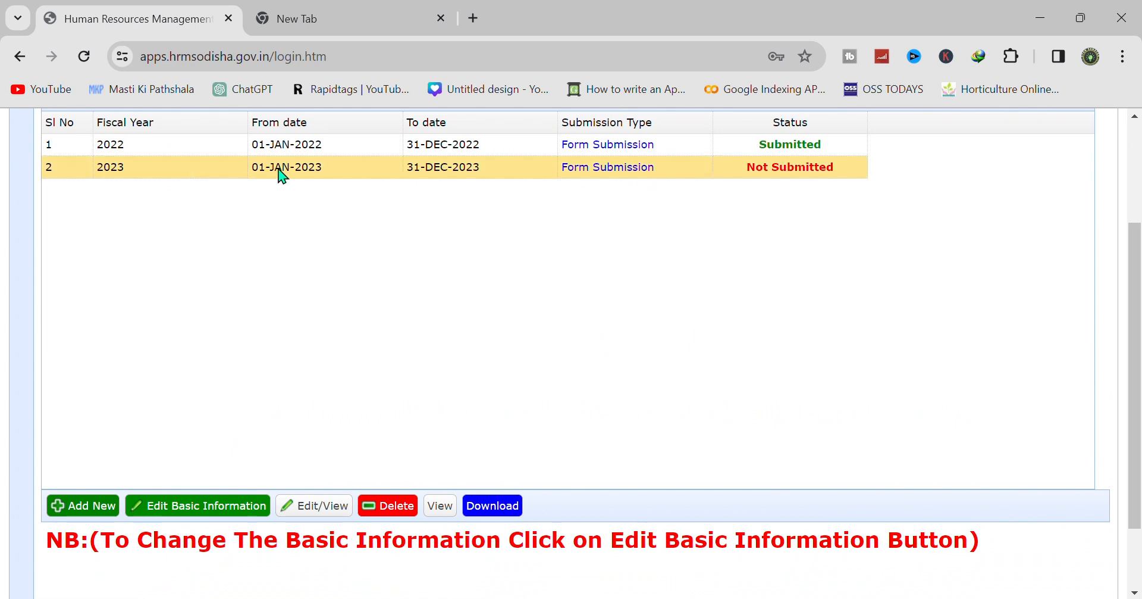
{"action": "left_click", "coordinate": [100, 519]}
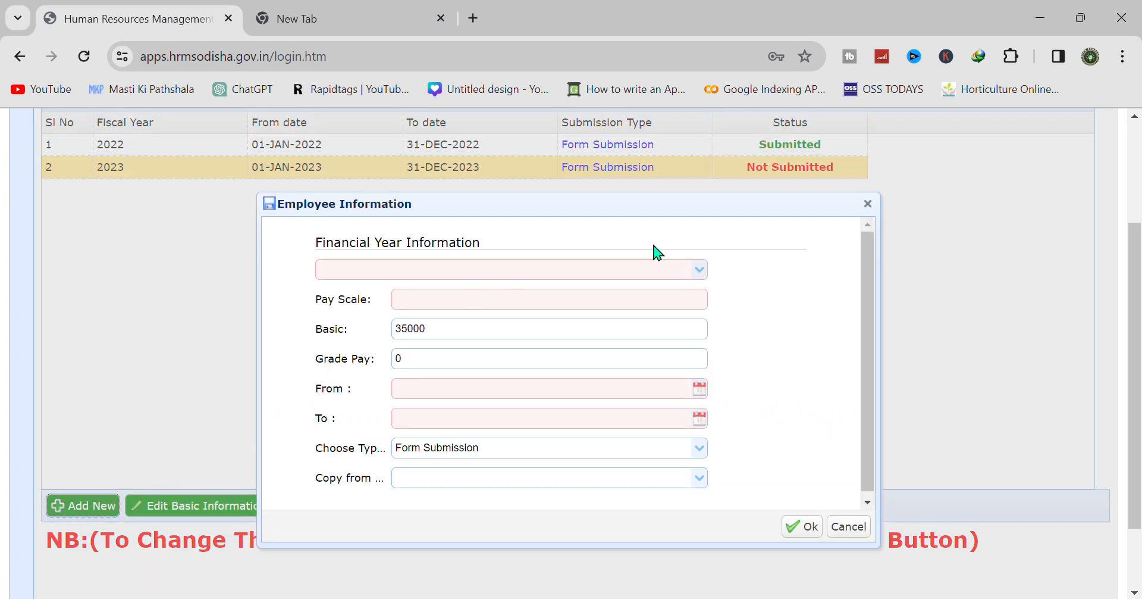
{"action": "left_click", "coordinate": [702, 277]}
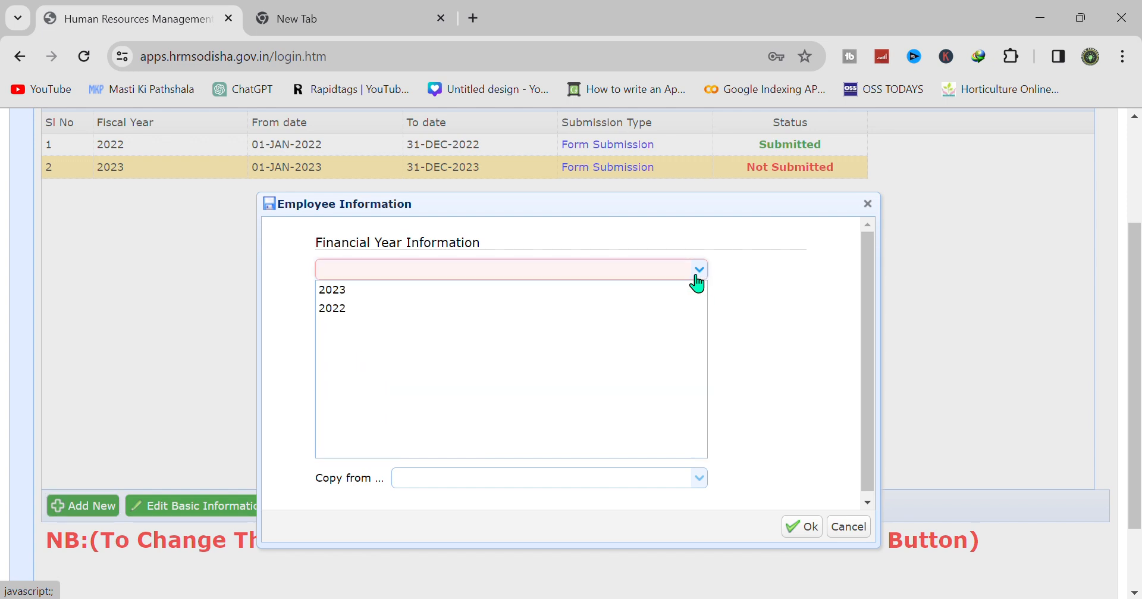
{"action": "left_click", "coordinate": [416, 292]}
{"action": "left_click", "coordinate": [426, 300]}
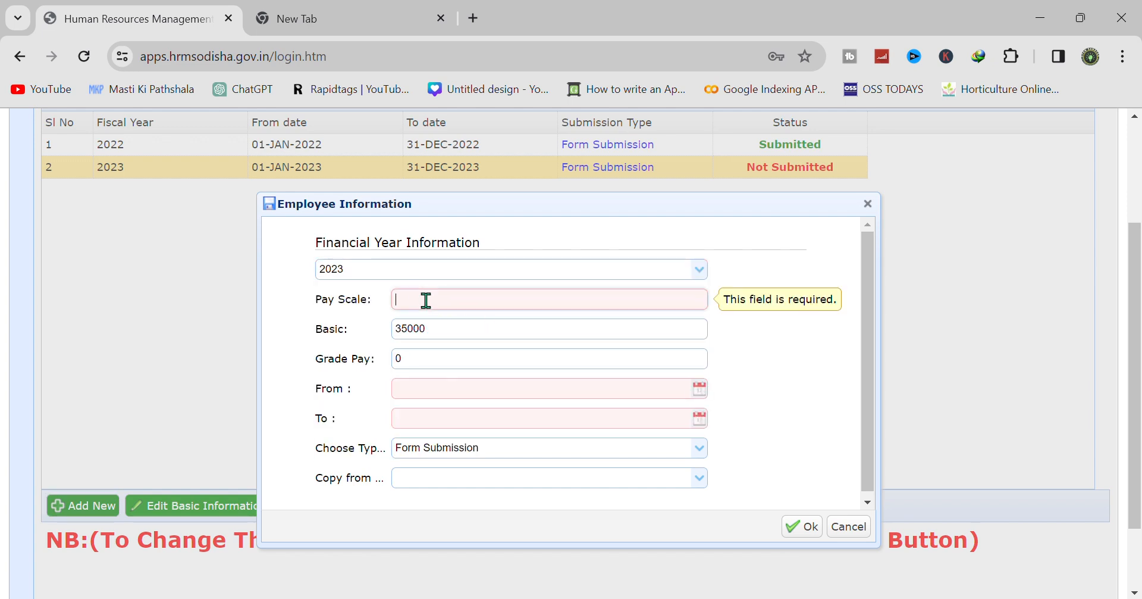
{"action": "left_click", "coordinate": [414, 357]}
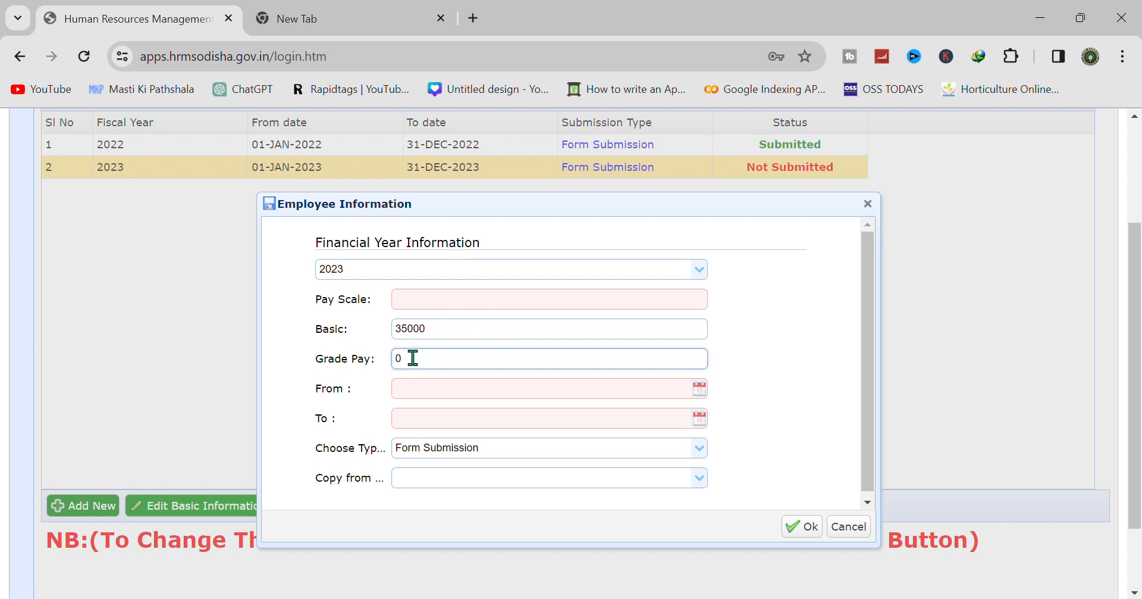
{"action": "left_click", "coordinate": [700, 391]}
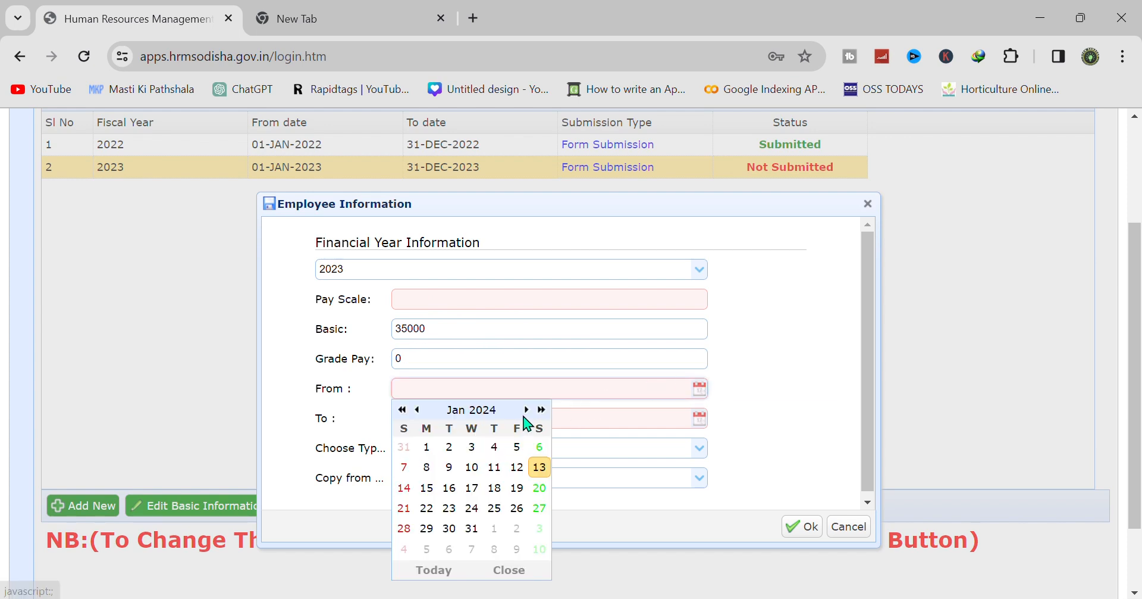
{"action": "left_click", "coordinate": [791, 380]}
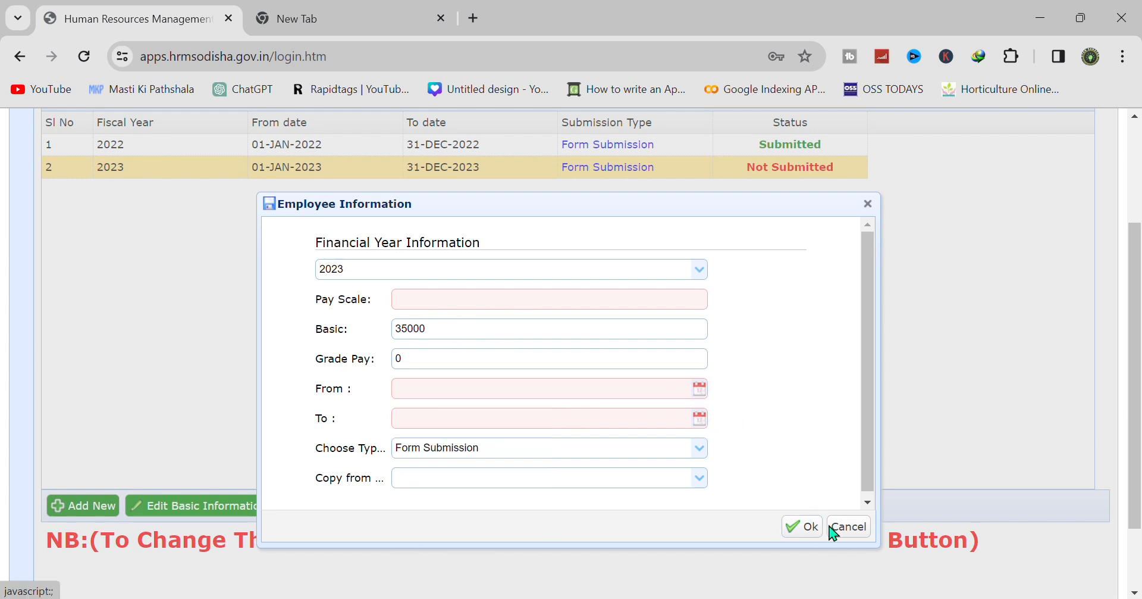
{"action": "left_click", "coordinate": [849, 526]}
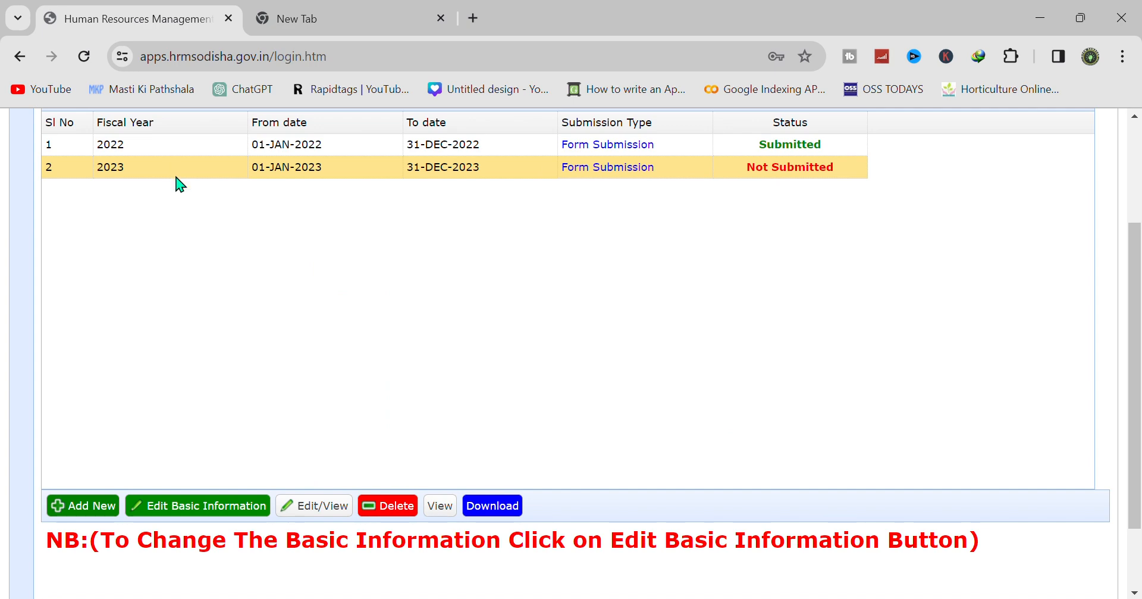
- Start a new Lands immovable property at Purusottampur with an area of 20 Decimal
{"action": "left_click", "coordinate": [307, 520]}
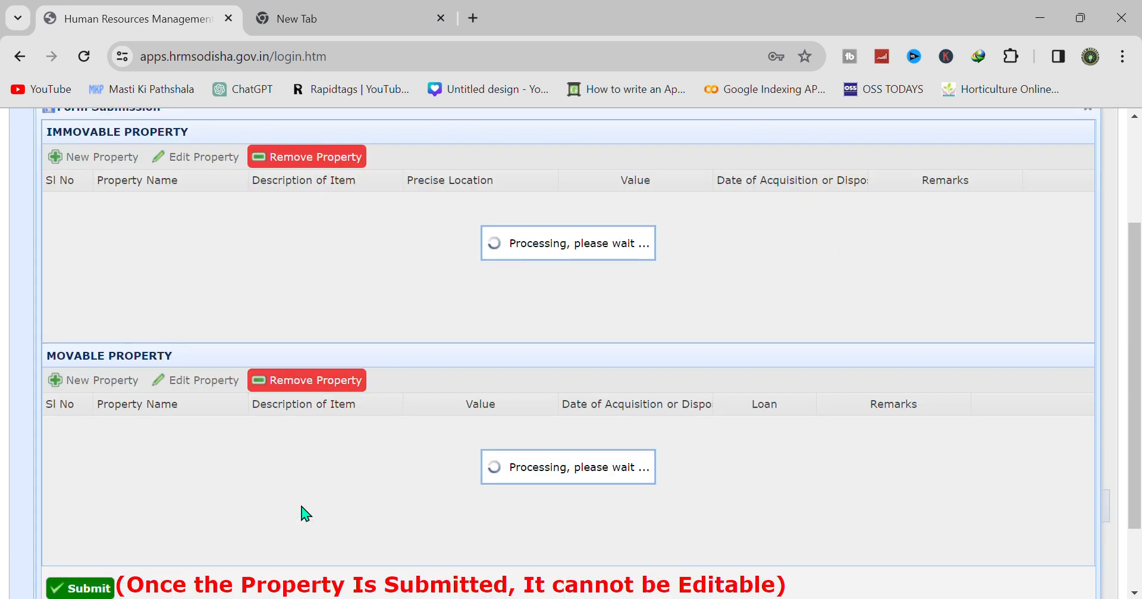
{"action": "left_click", "coordinate": [98, 158]}
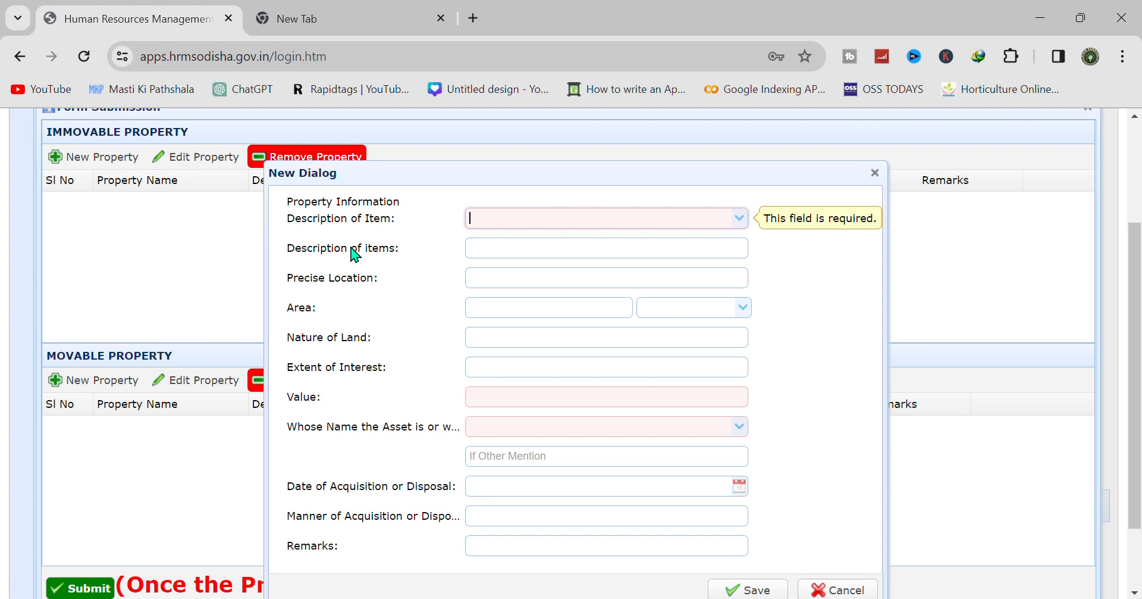
{"action": "left_click", "coordinate": [738, 218]}
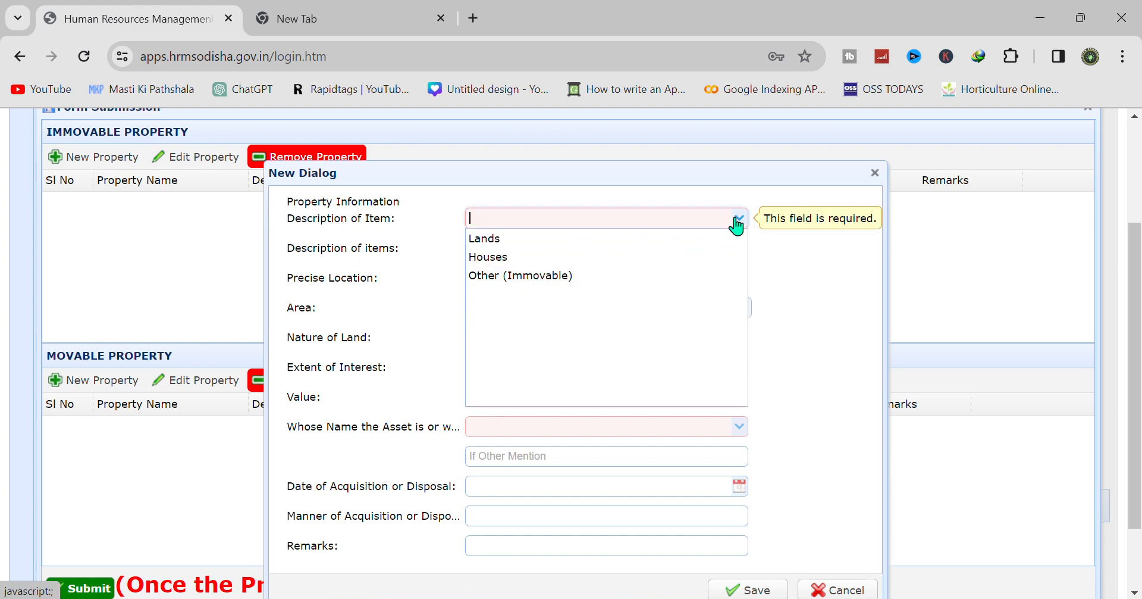
{"action": "left_click", "coordinate": [581, 238]}
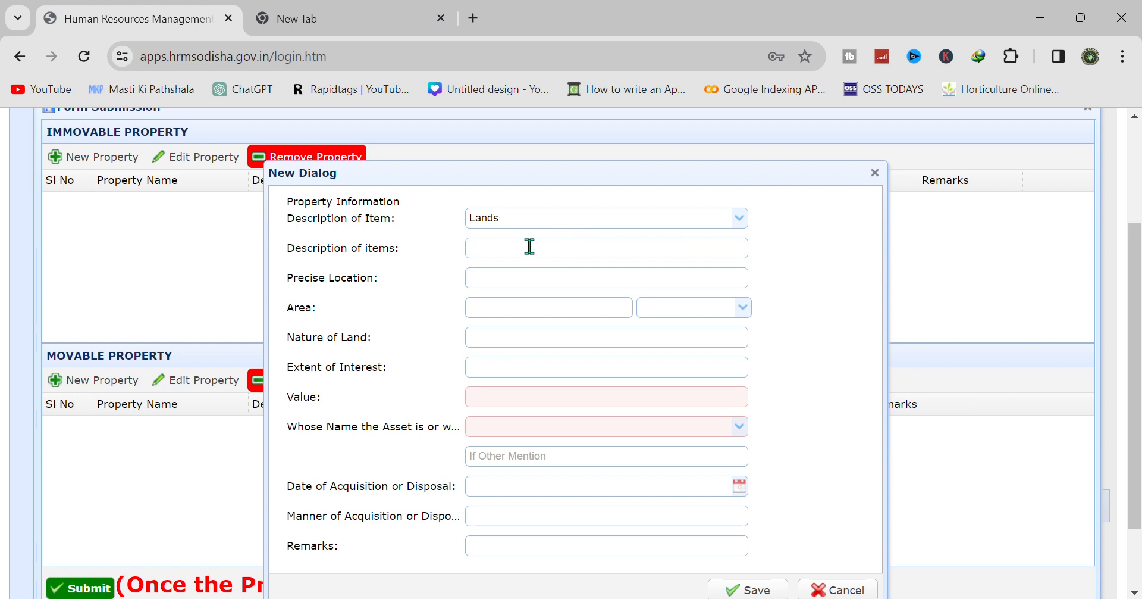
{"action": "left_click", "coordinate": [493, 279]}
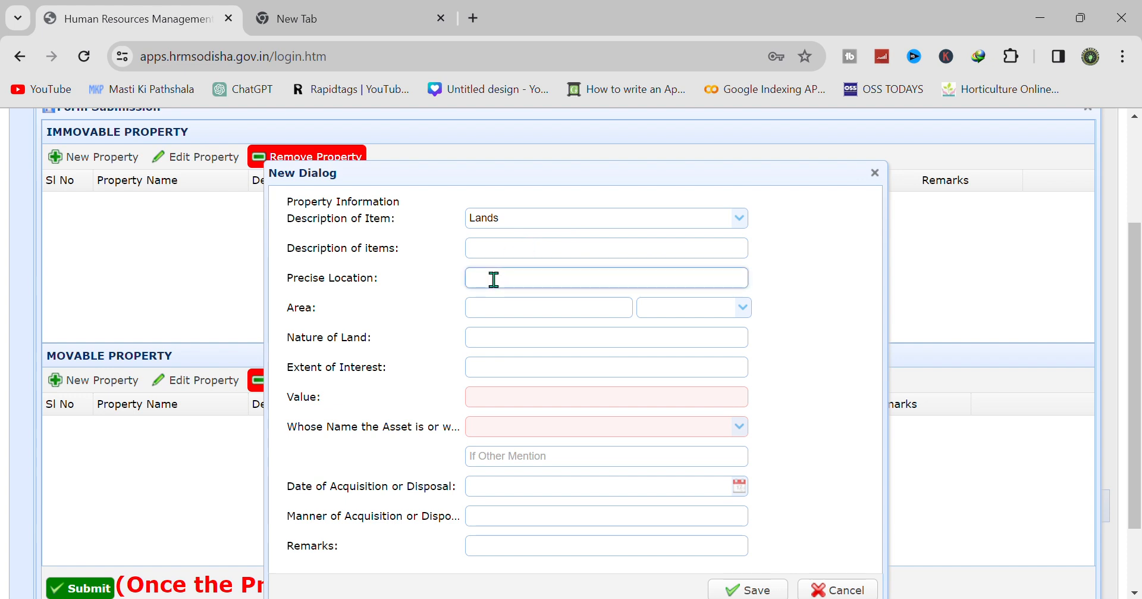
{"action": "type", "text": "Put"}
{"action": "type", "text": "usottampur"}
{"action": "left_click", "coordinate": [508, 305]}
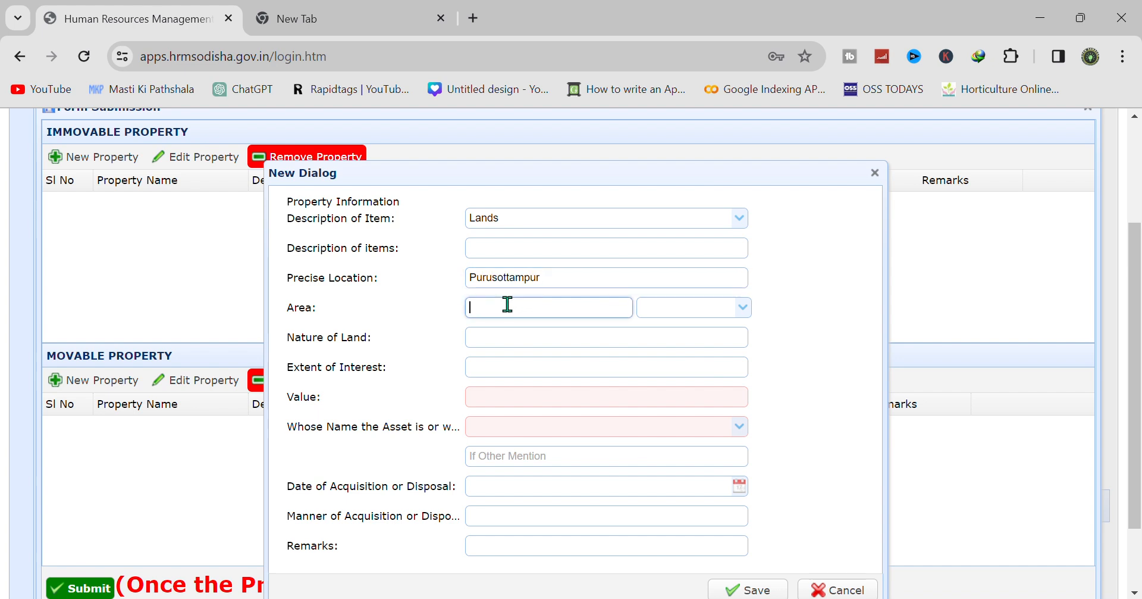
{"action": "type", "text": "20"}
{"action": "left_click", "coordinate": [742, 307]}
{"action": "left_click", "coordinate": [657, 383]}
- Give the land a value of 150000 held in PATERNAL name
{"action": "left_click", "coordinate": [524, 343]}
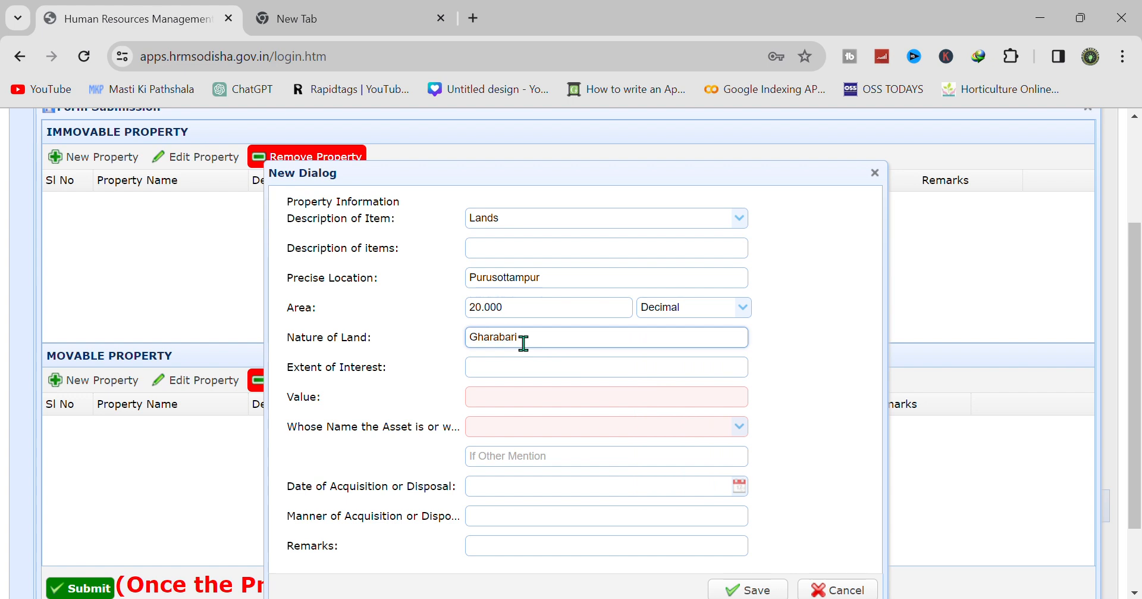
{"action": "left_click", "coordinate": [515, 401]}
{"action": "type", "text": "150000"}
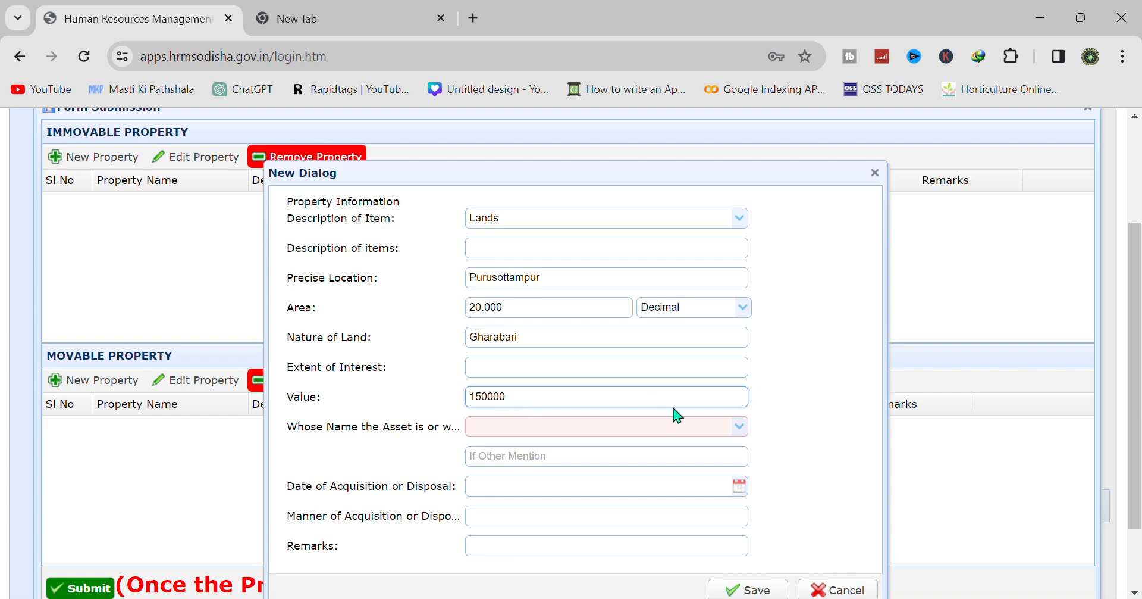
{"action": "left_click", "coordinate": [770, 427]}
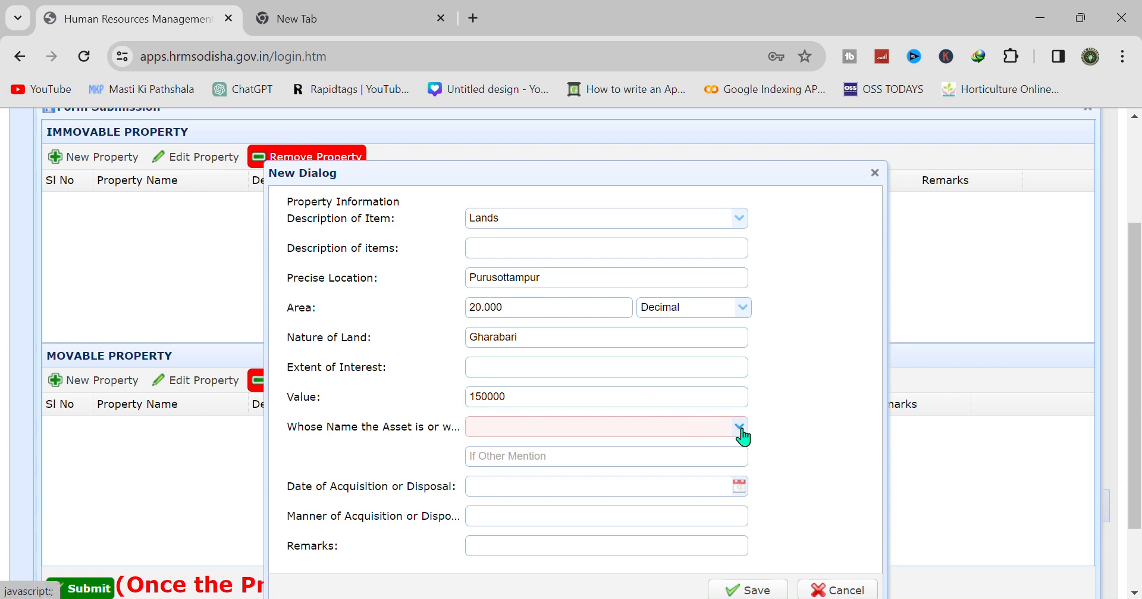
{"action": "left_click", "coordinate": [740, 426]}
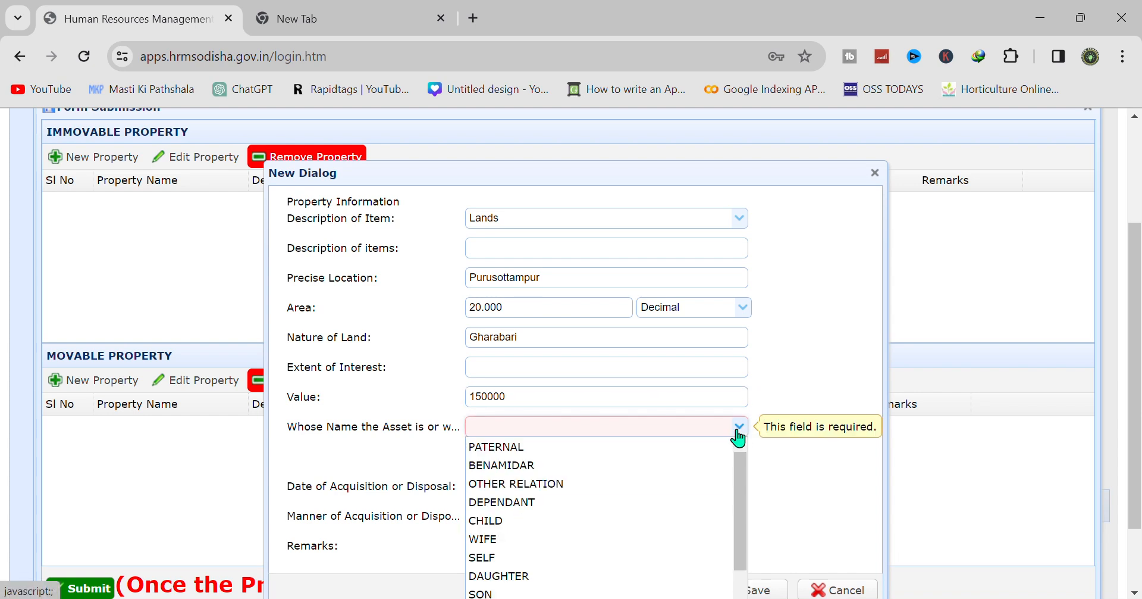
{"action": "left_click", "coordinate": [538, 447]}
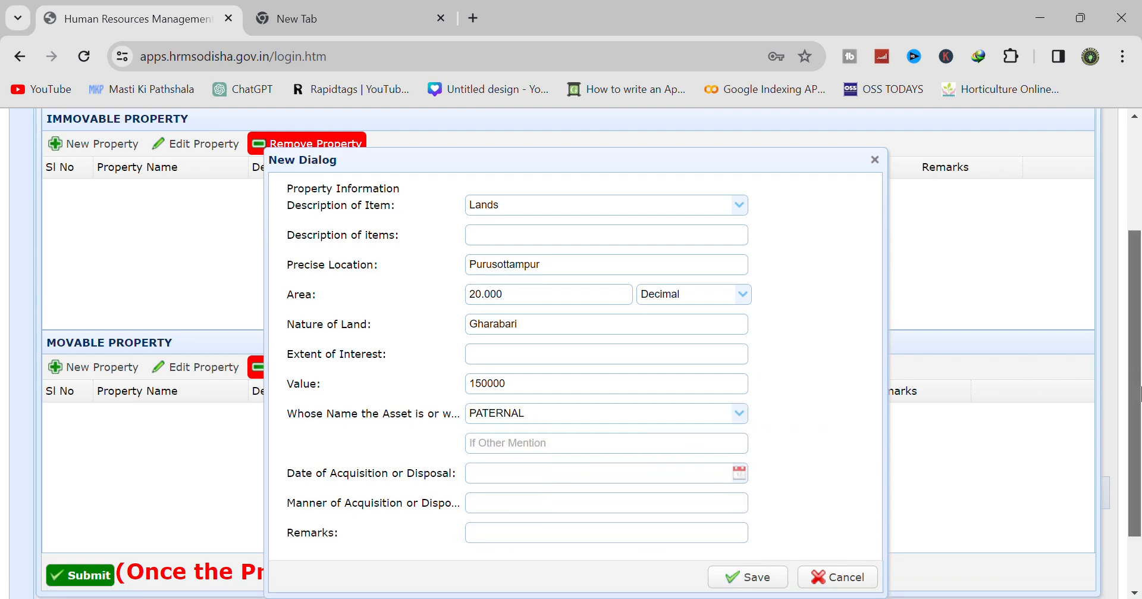
- Set the acquisition date to 17-FEB-1988 and save the land entry
{"action": "scroll", "coordinate": [989, 438], "scroll_direction": "down", "scroll_amount": 1}
{"action": "left_click", "coordinate": [740, 422]}
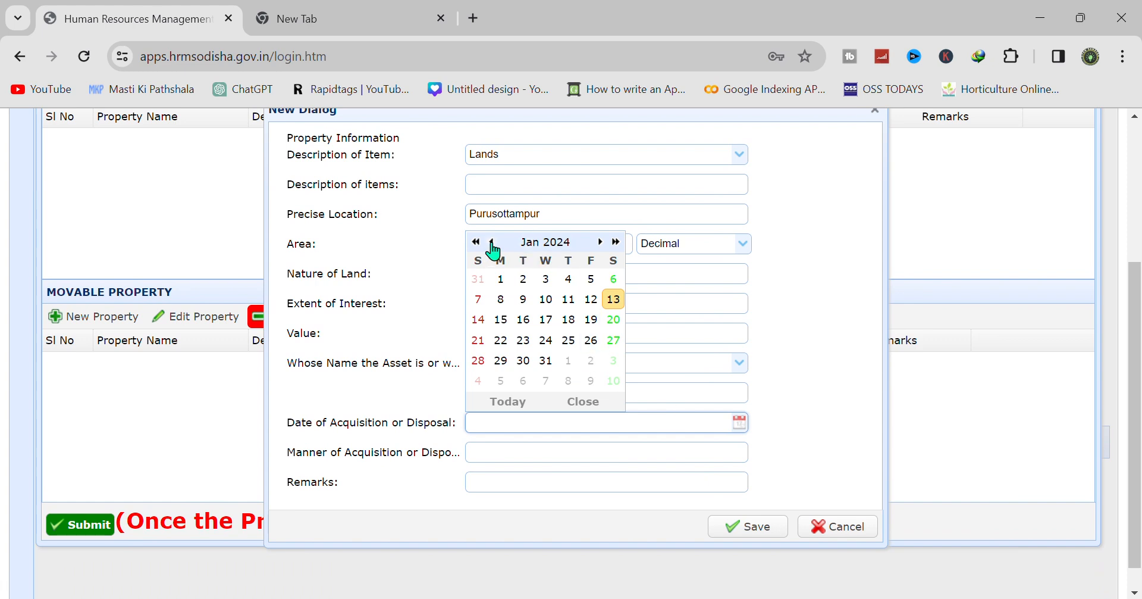
{"action": "left_click", "coordinate": [566, 242]}
{"action": "key", "text": "BackSpace"}
{"action": "key", "text": "BackSpace"}
{"action": "key", "text": "BackSpace"}
{"action": "key", "text": "BackSpace"}
{"action": "type", "text": "1988"}
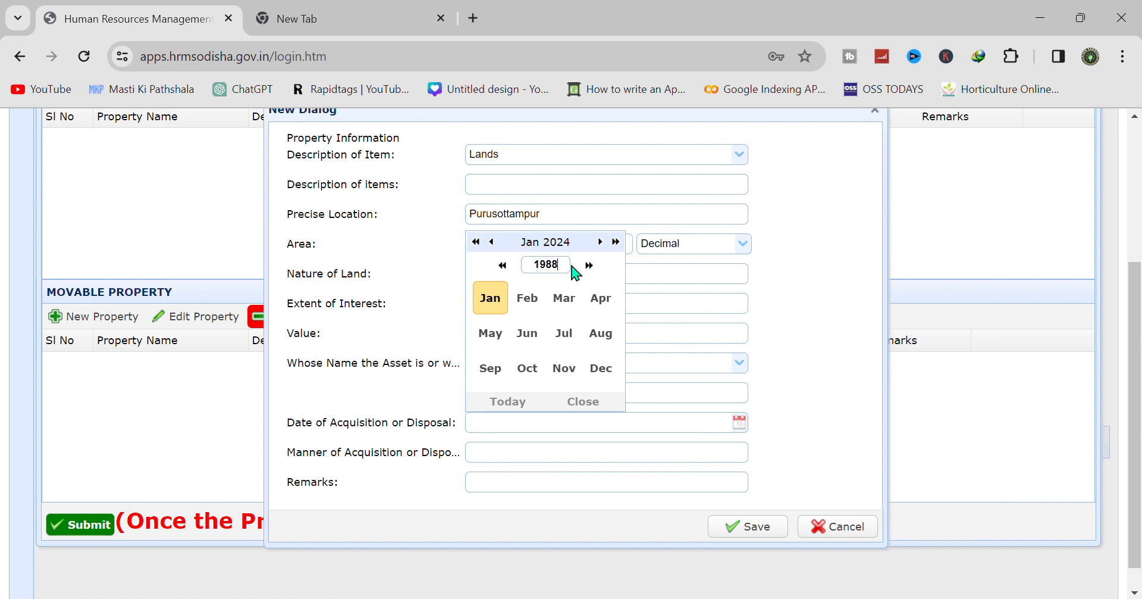
{"action": "left_click", "coordinate": [531, 303]}
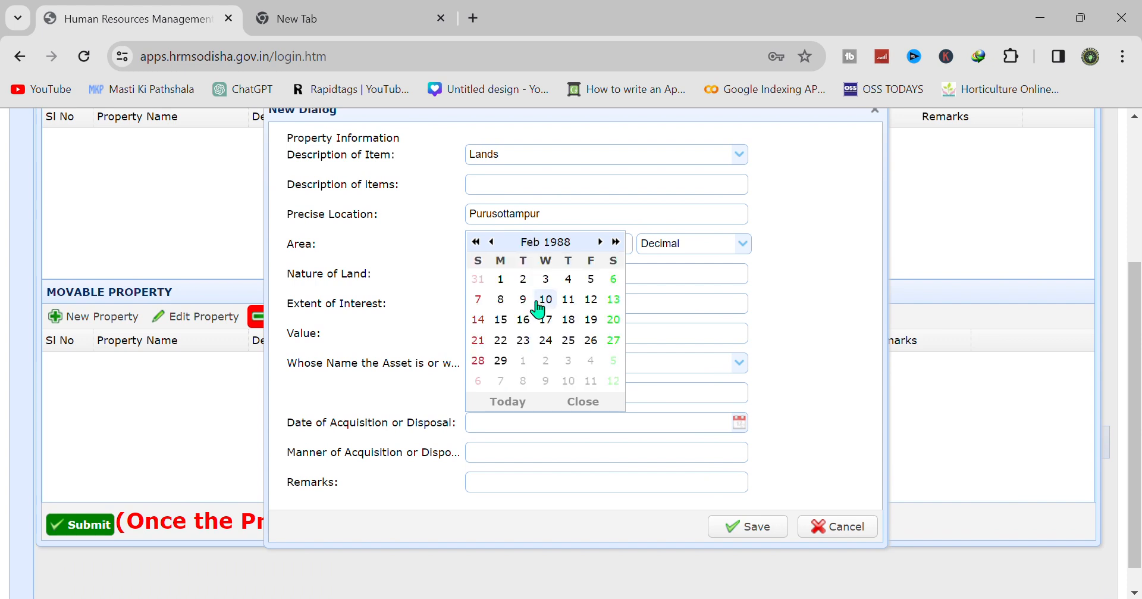
{"action": "left_click", "coordinate": [556, 332]}
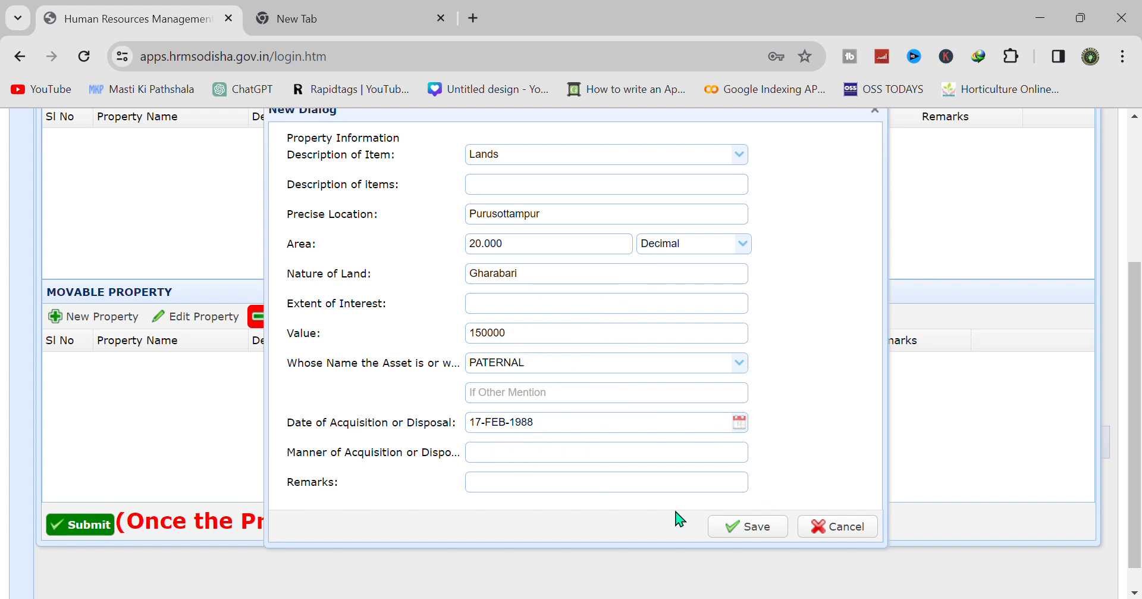
{"action": "left_click", "coordinate": [747, 528]}
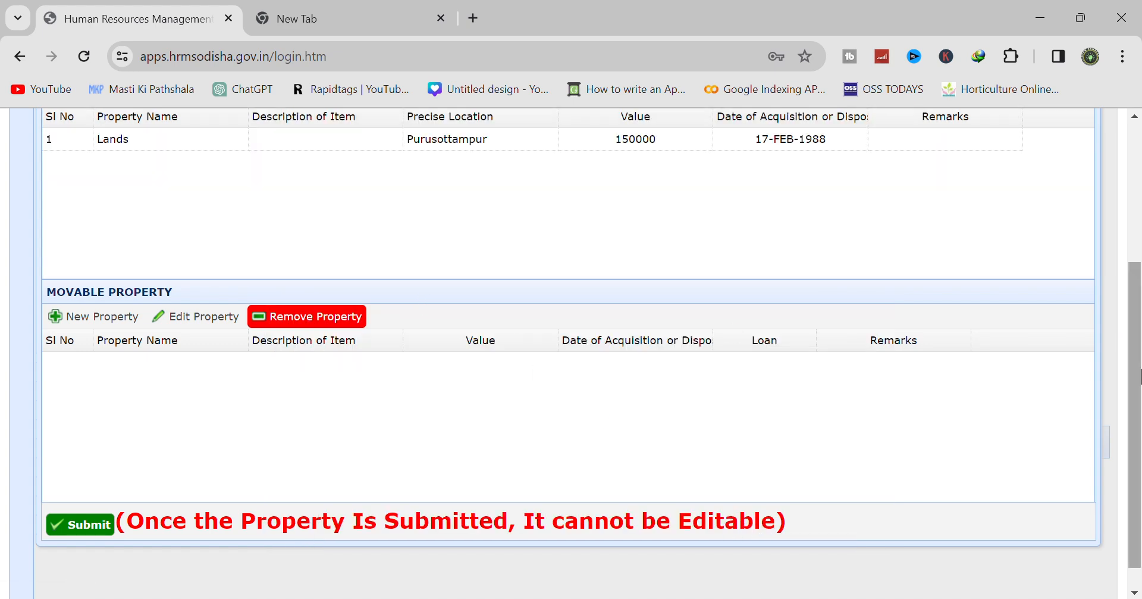
{"action": "scroll", "coordinate": [1136, 417], "scroll_direction": "up", "scroll_amount": 3}
- Start another Lands entry at Purusottampur with an area of 8 Decimal
{"action": "left_click", "coordinate": [84, 292]}
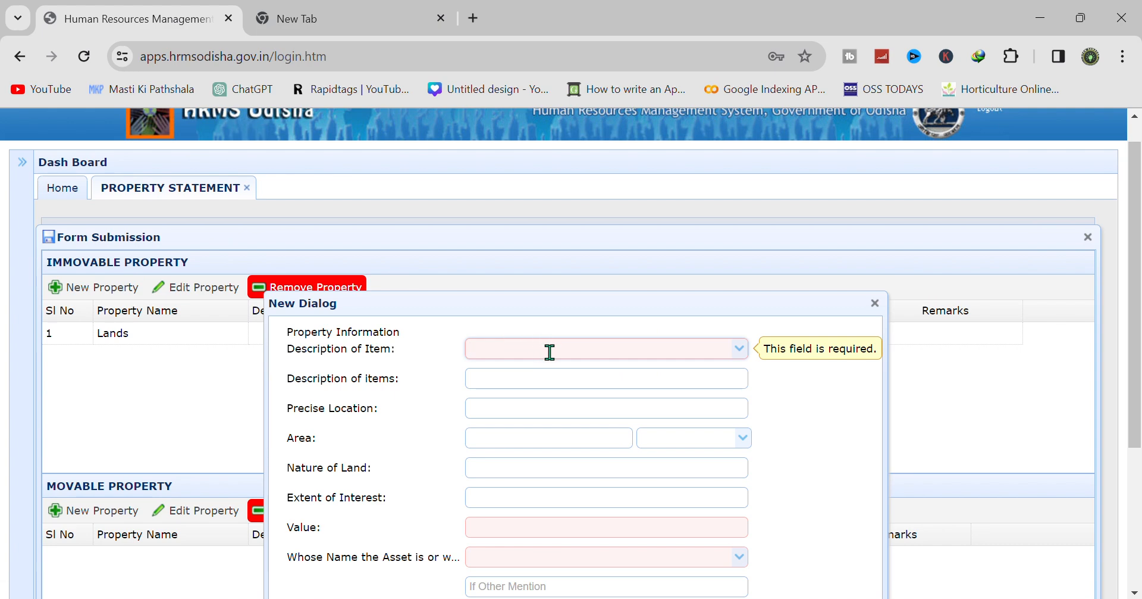
{"action": "left_click", "coordinate": [742, 352]}
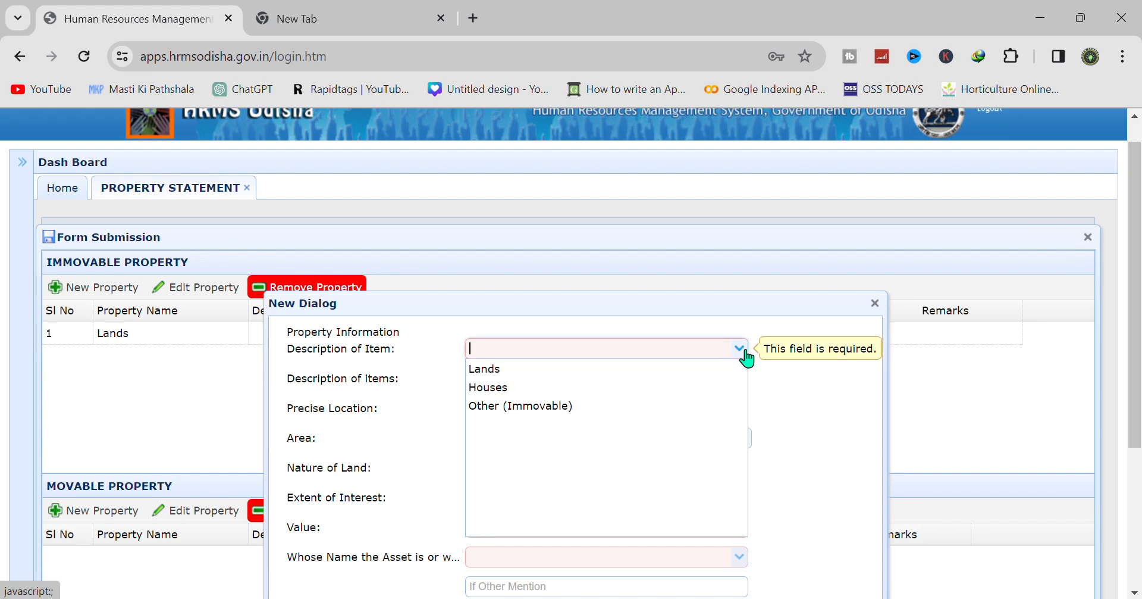
{"action": "left_click", "coordinate": [572, 371]}
{"action": "left_click", "coordinate": [501, 406]}
{"action": "type", "text": "Purusottamp"}
{"action": "left_click", "coordinate": [515, 438]}
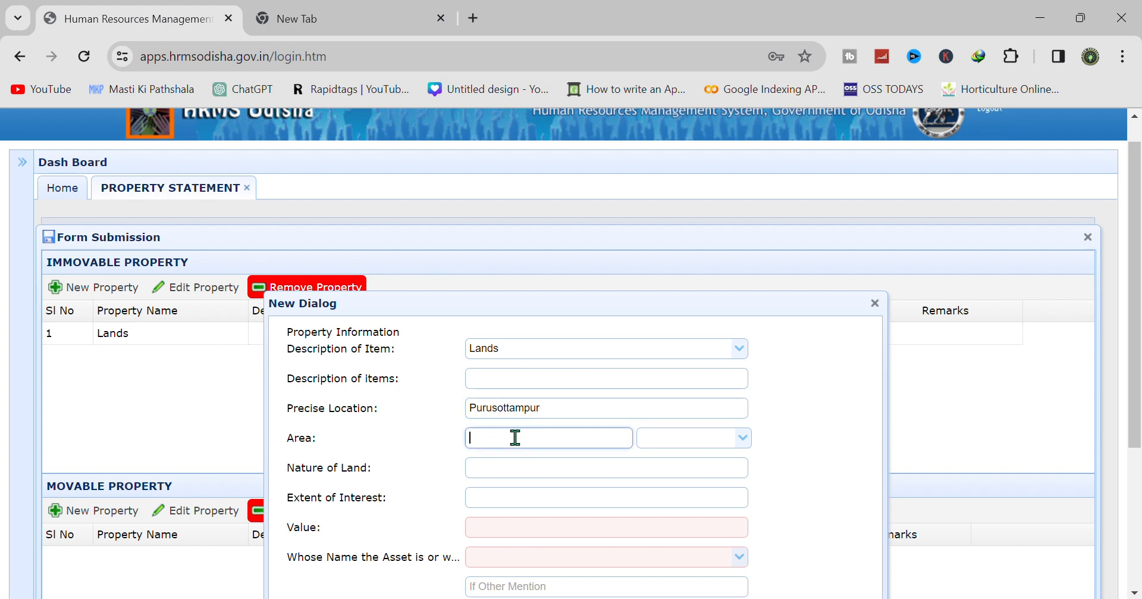
{"action": "type", "text": "8"}
{"action": "left_click", "coordinate": [741, 438]}
{"action": "left_click", "coordinate": [679, 514]}
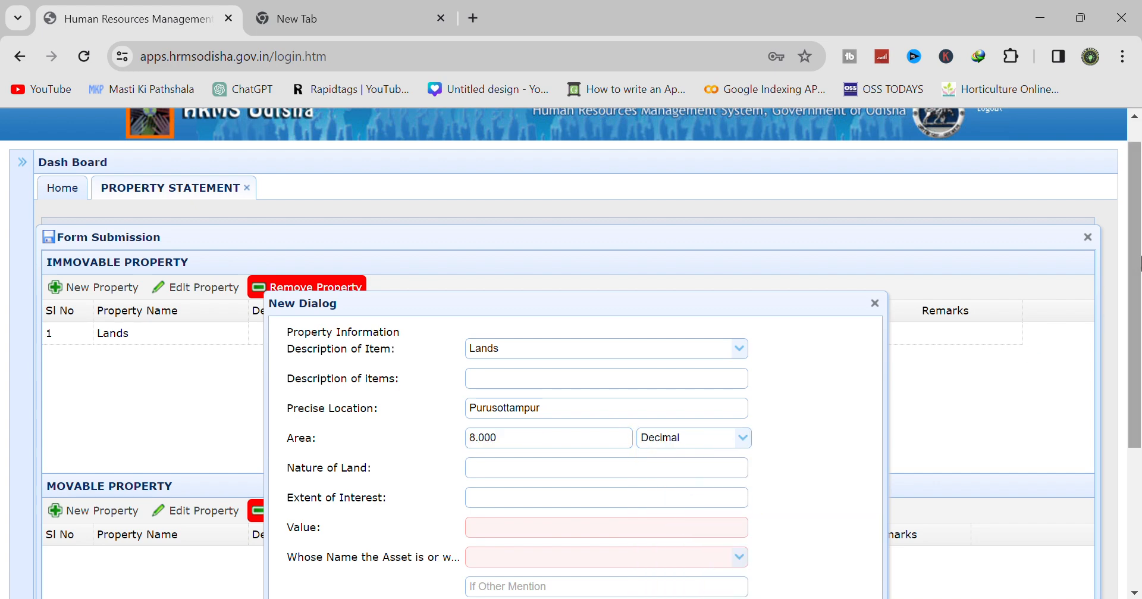
- Enter nature Gharabari 2nd Land, value 400000, and owner SELF
{"action": "scroll", "coordinate": [658, 311], "scroll_direction": "down", "scroll_amount": 3}
{"action": "left_click", "coordinate": [632, 294]}
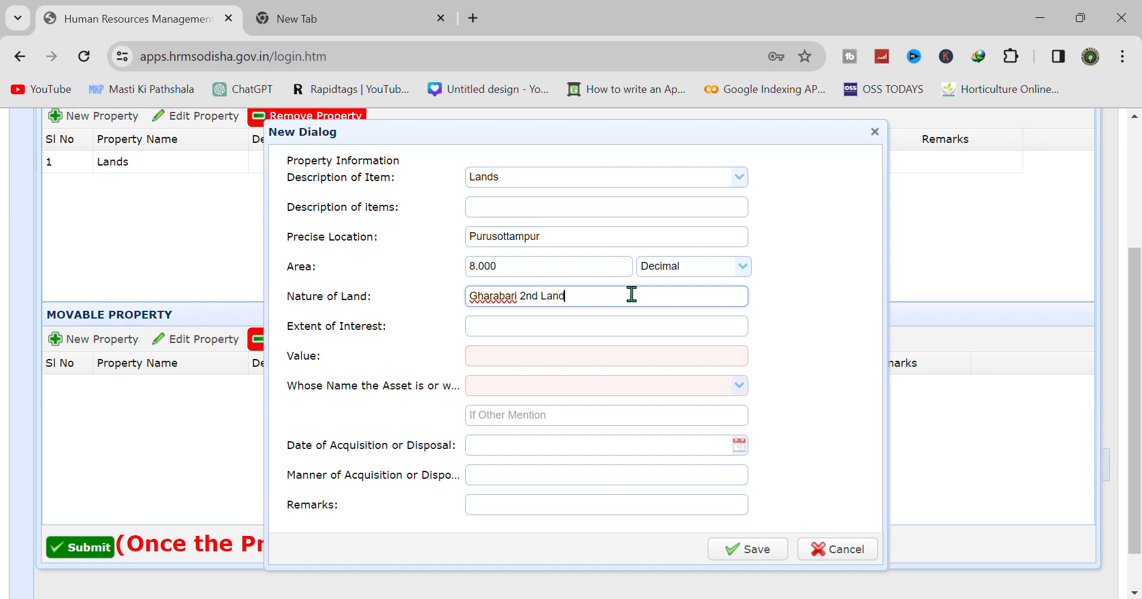
{"action": "left_click", "coordinate": [485, 357]}
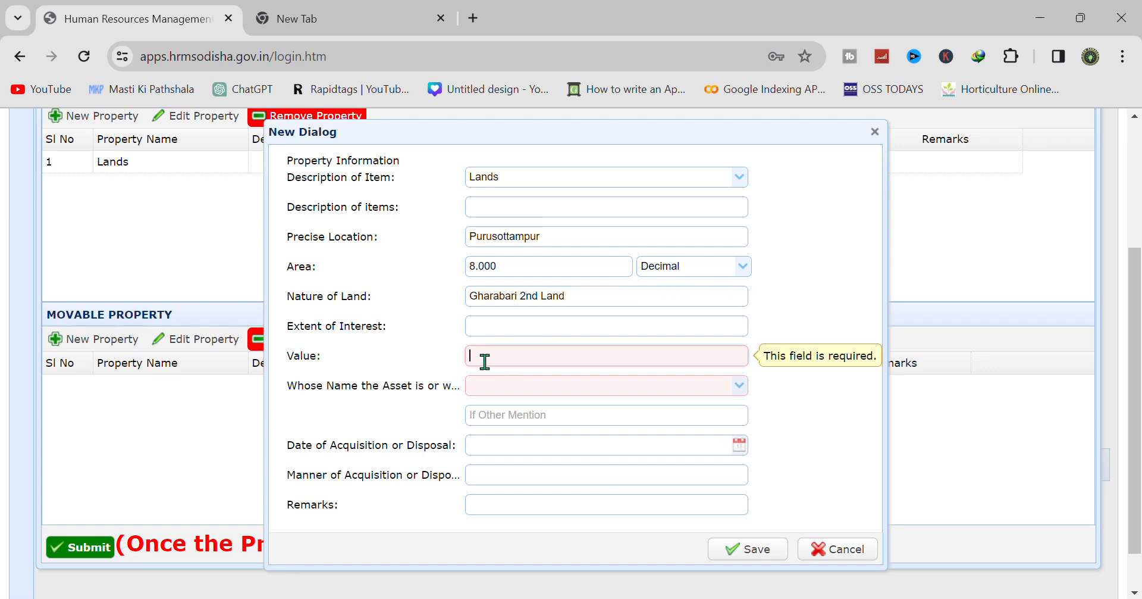
{"action": "type", "text": "400000"}
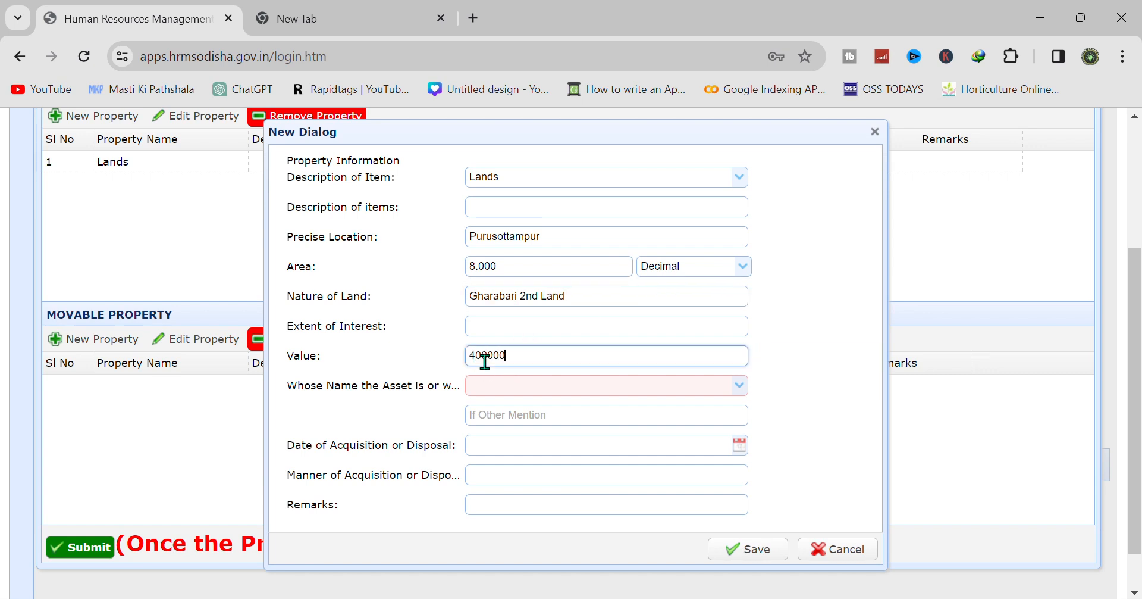
{"action": "left_click", "coordinate": [519, 386]}
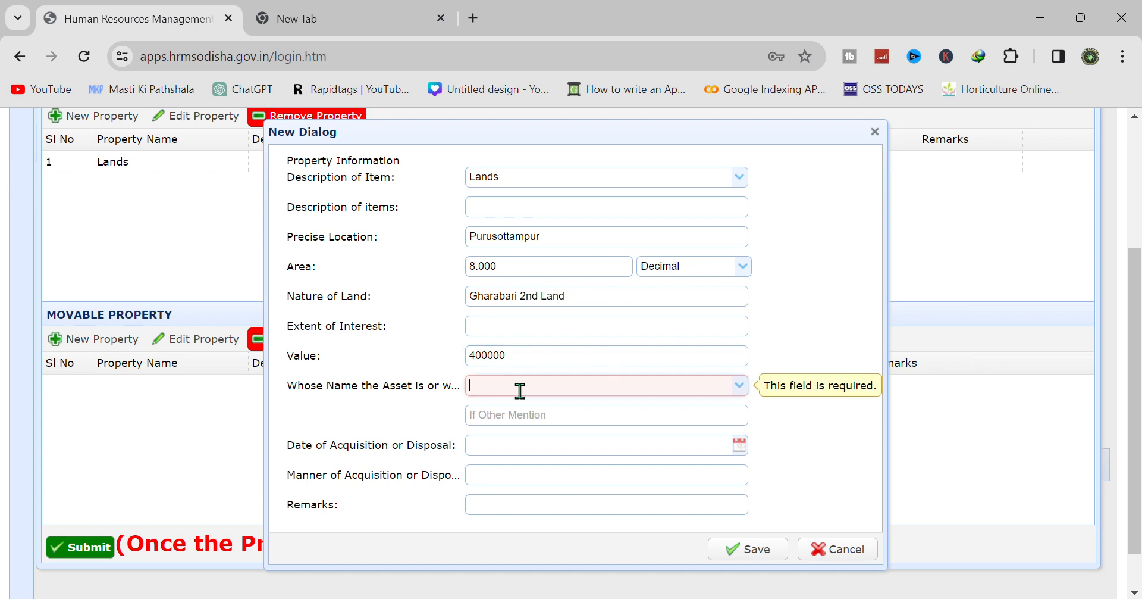
{"action": "left_click", "coordinate": [742, 386]}
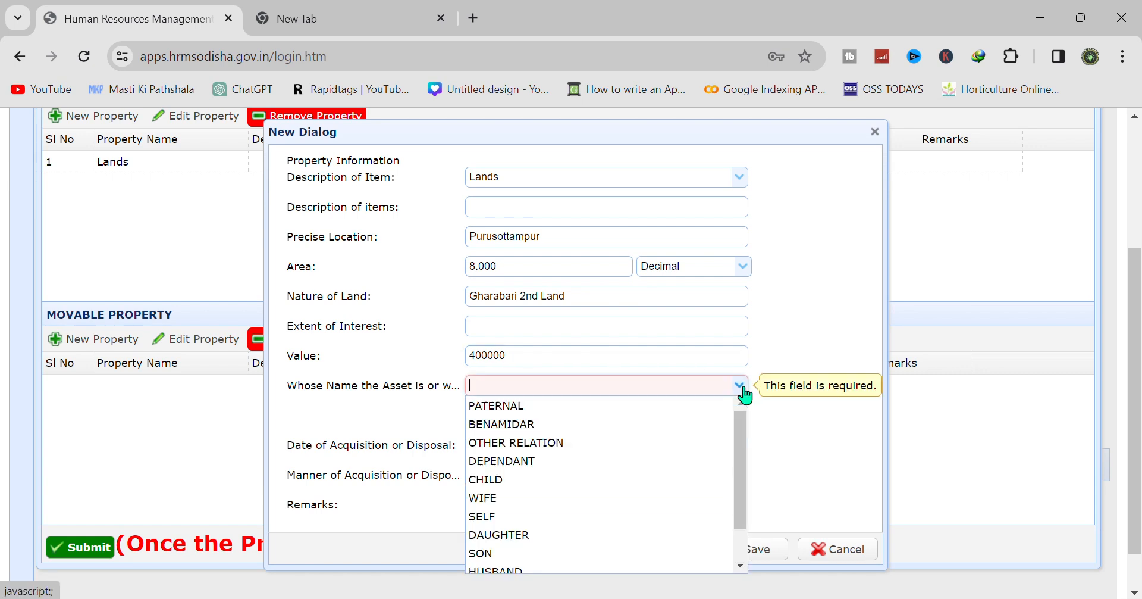
{"action": "left_click", "coordinate": [628, 516]}
- Set the acquisition date to 09-JUN-2022 and save the second land entry
{"action": "left_click", "coordinate": [739, 446]}
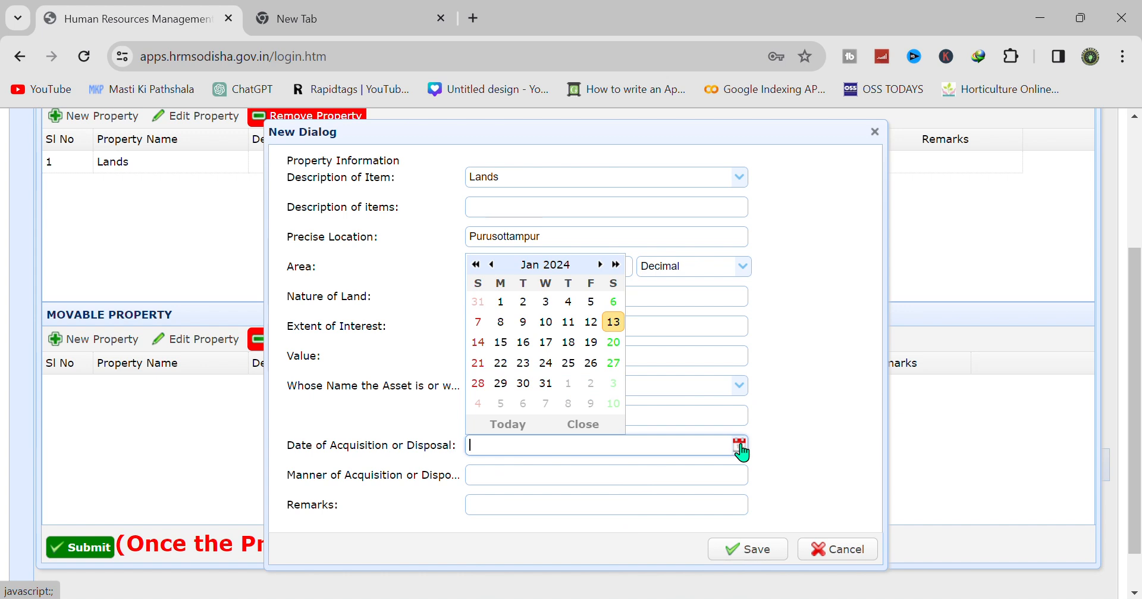
{"action": "left_click", "coordinate": [492, 264]}
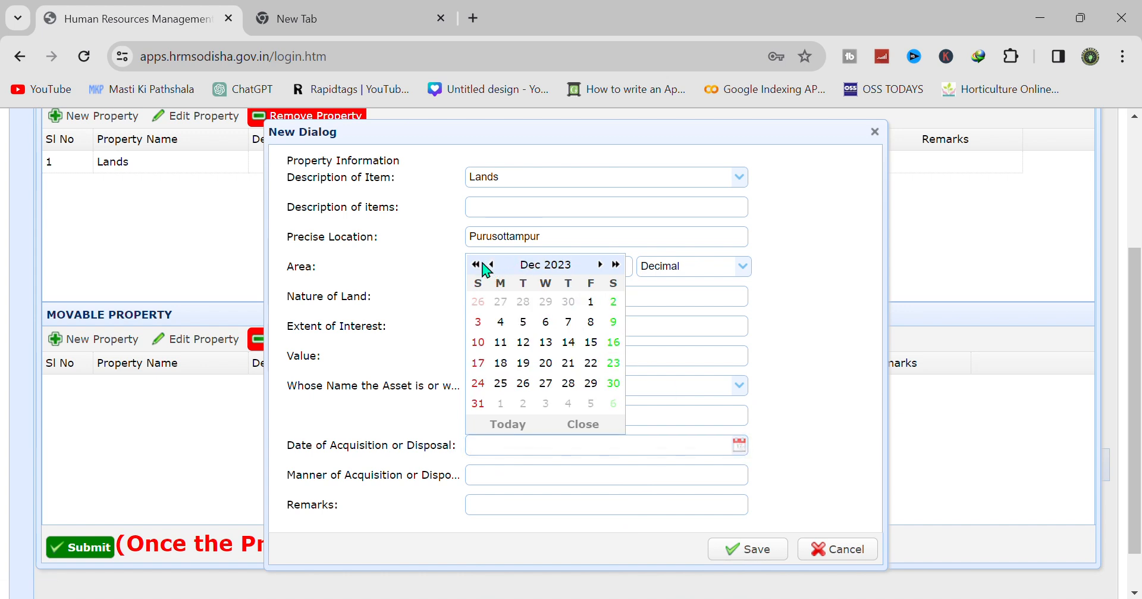
{"action": "left_click", "coordinate": [492, 264]}
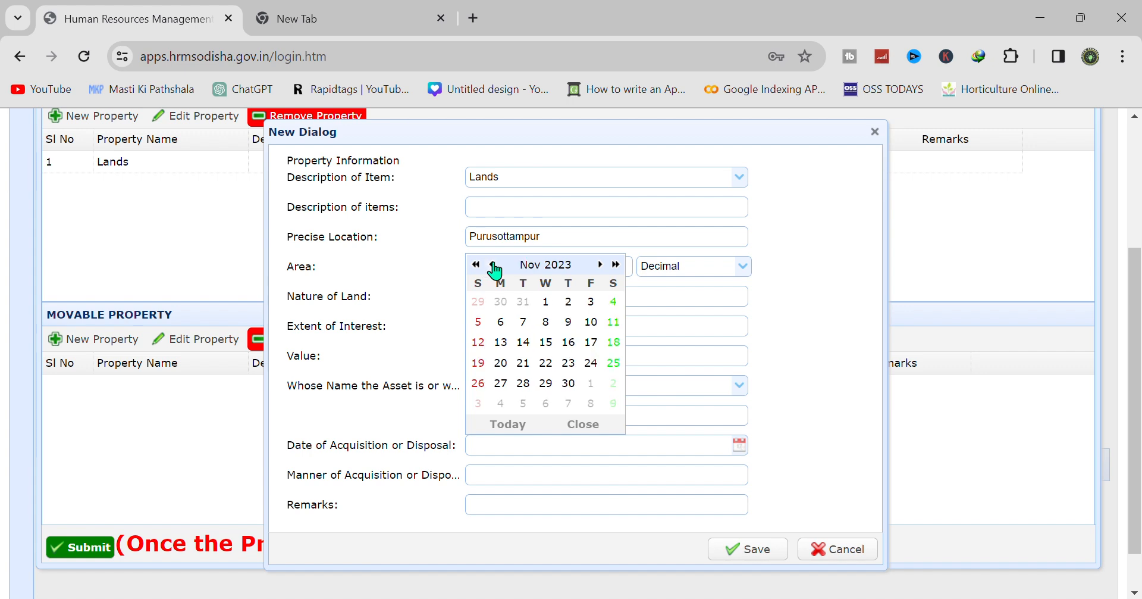
{"action": "left_click", "coordinate": [476, 264]}
{"action": "left_click", "coordinate": [490, 264]}
{"action": "left_click", "coordinate": [491, 265]}
{"action": "left_click", "coordinate": [491, 264]}
{"action": "left_click", "coordinate": [491, 265]}
{"action": "left_click", "coordinate": [491, 264]}
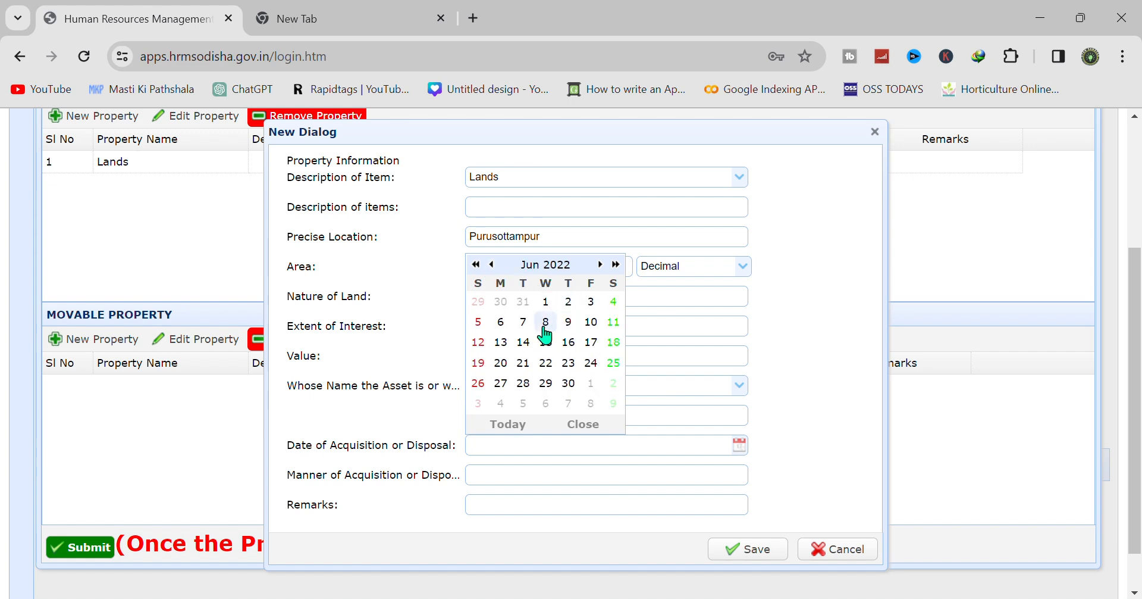
{"action": "left_click", "coordinate": [570, 324]}
{"action": "left_click", "coordinate": [751, 554]}
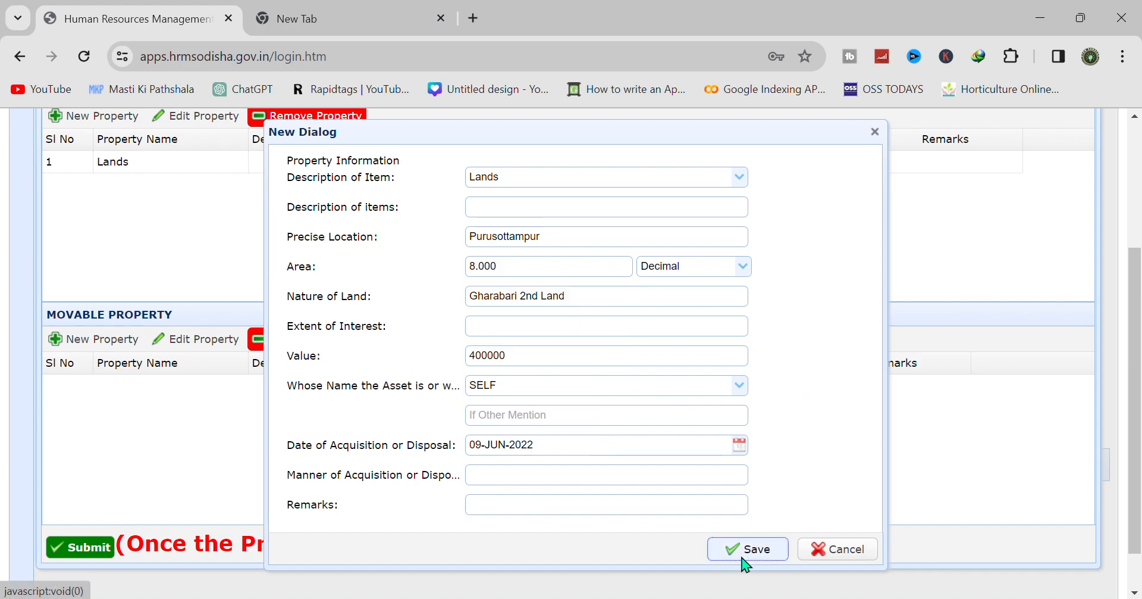
- Start a new Houses entry at Purusottampur with an area of 9 Decimal
{"action": "left_click", "coordinate": [106, 121]}
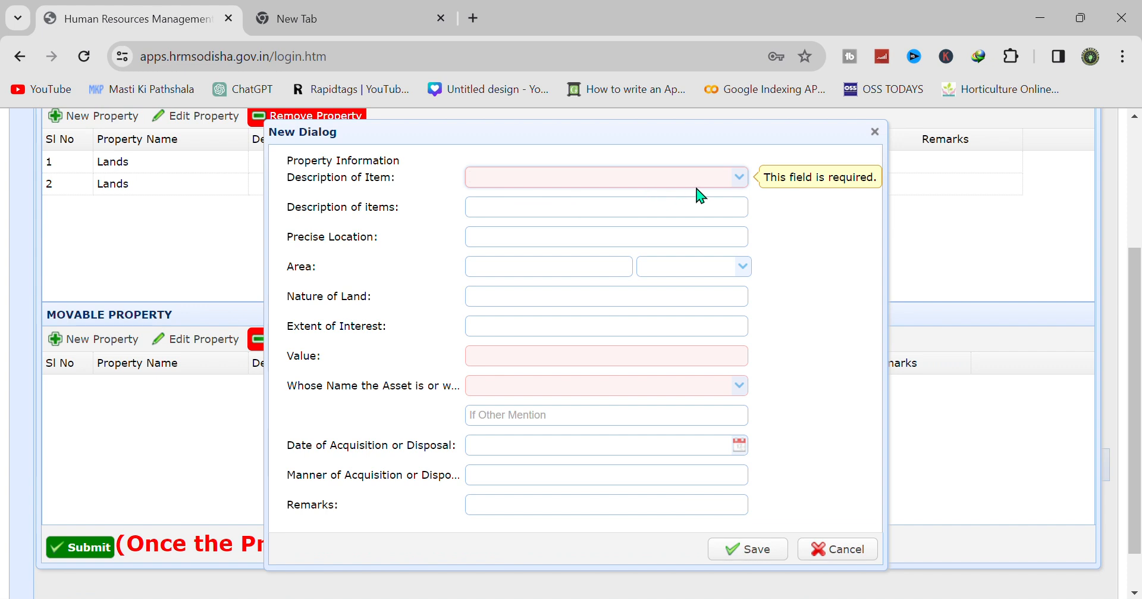
{"action": "left_click", "coordinate": [741, 178]}
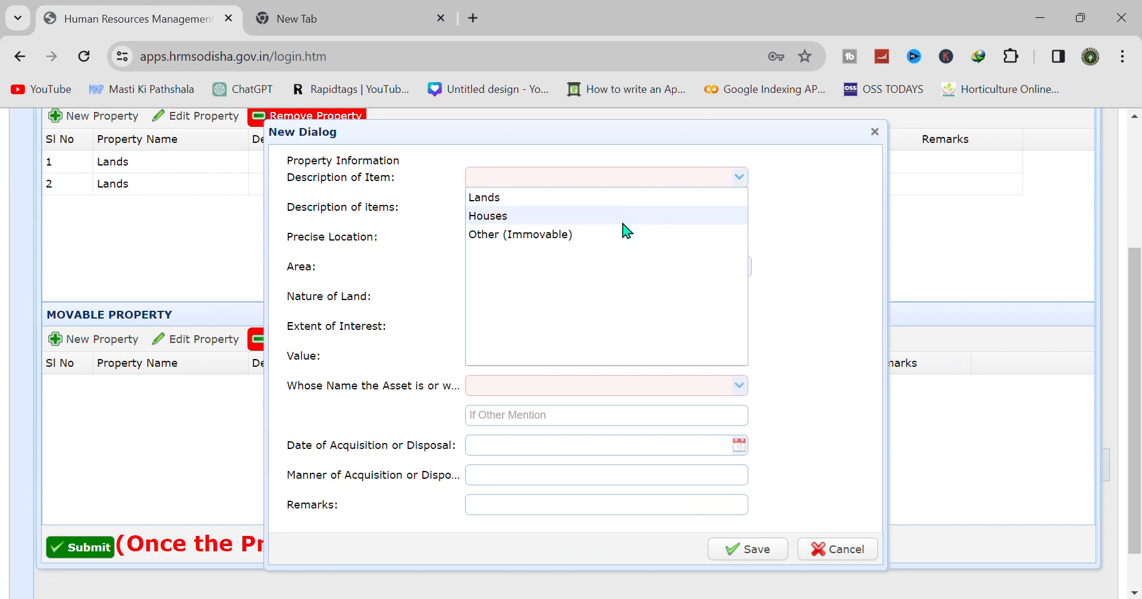
{"action": "left_click", "coordinate": [622, 217]}
{"action": "left_click", "coordinate": [510, 236]}
{"action": "type", "text": "Purusottampur"}
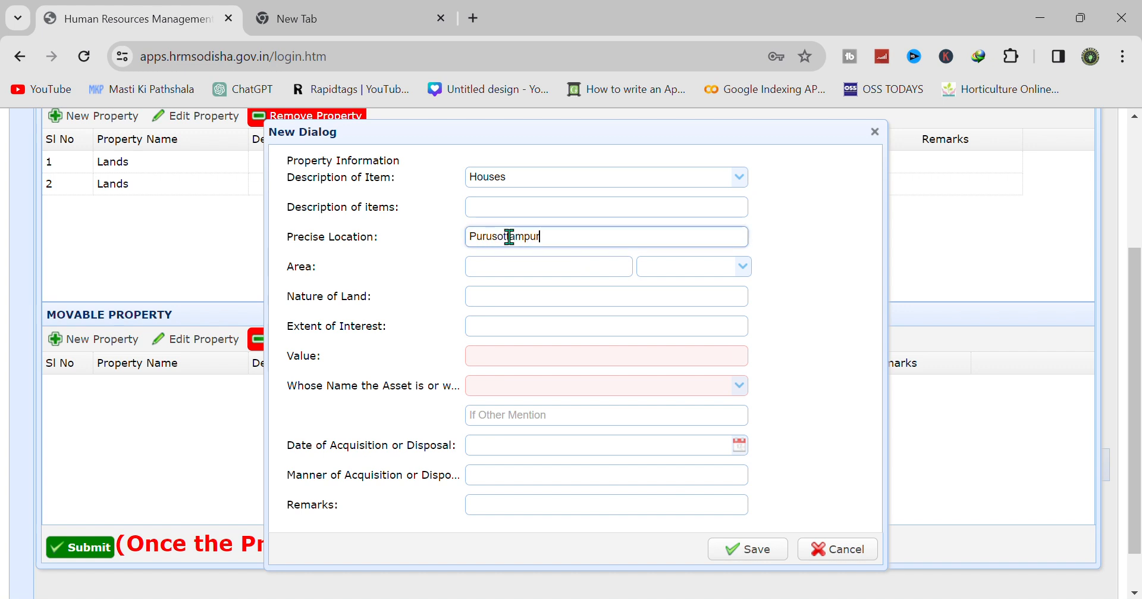
{"action": "left_click", "coordinate": [536, 266]}
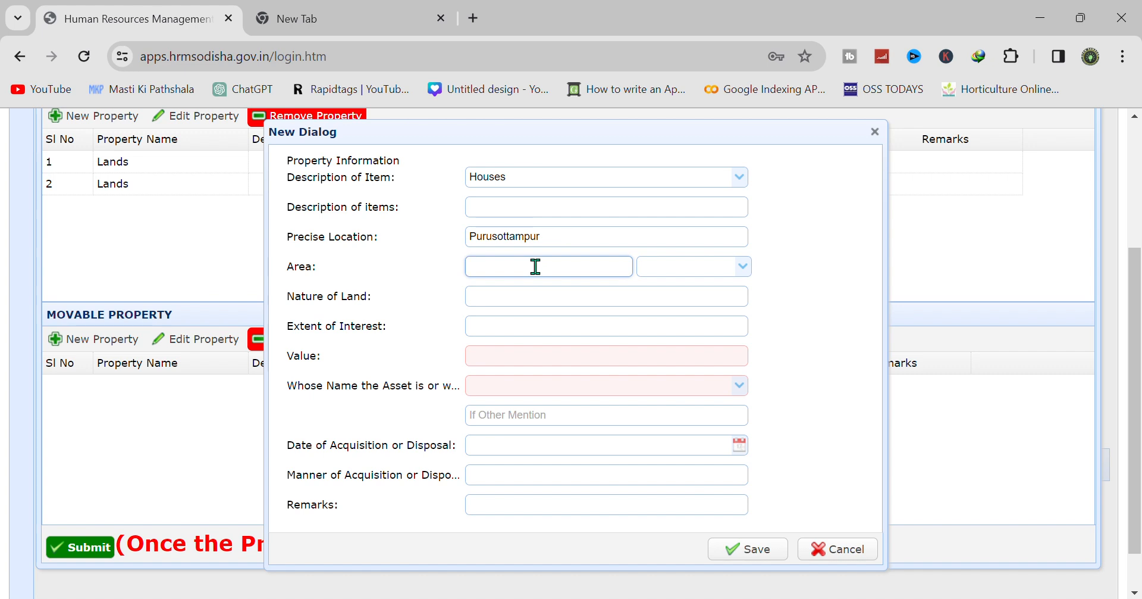
{"action": "type", "text": "9"}
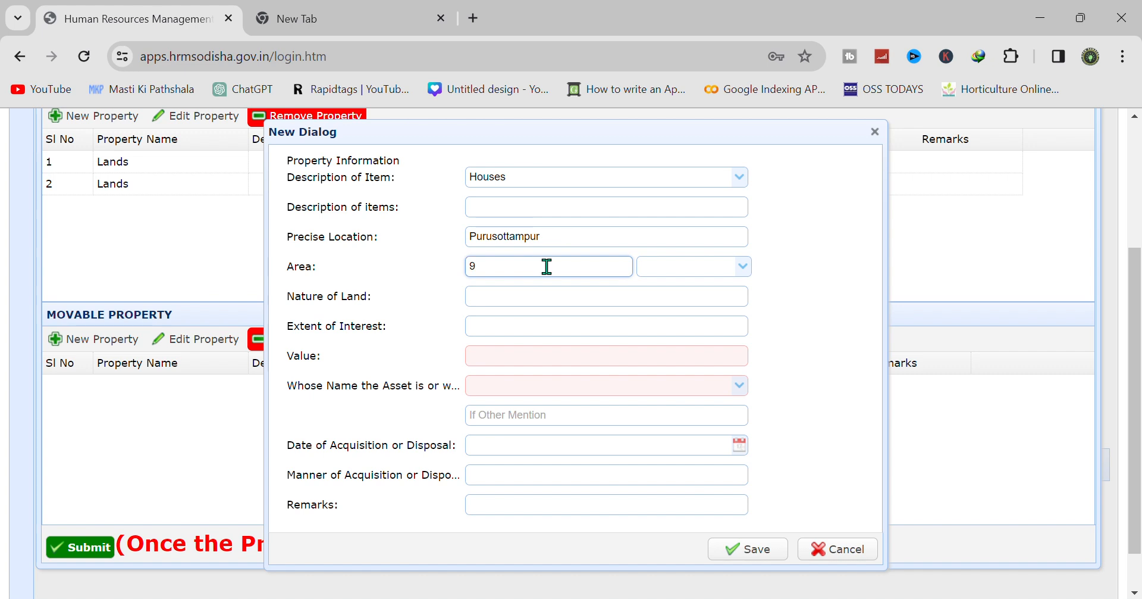
{"action": "left_click", "coordinate": [741, 266]}
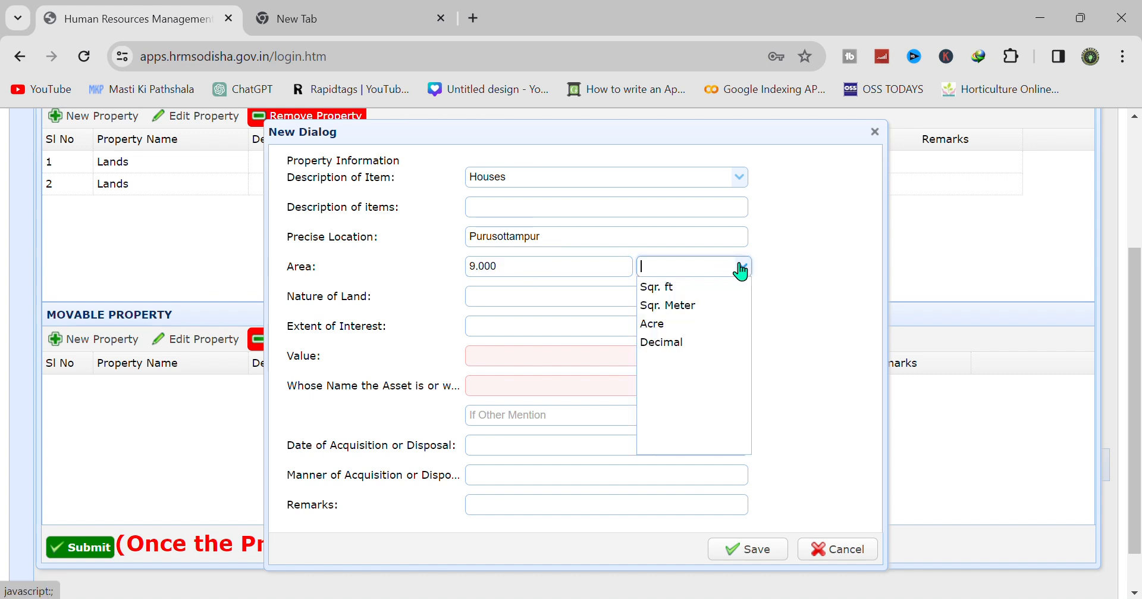
{"action": "left_click", "coordinate": [697, 343]}
- Enter nature Gharabari, value 600000, and asset holder SON
{"action": "left_click", "coordinate": [514, 295]}
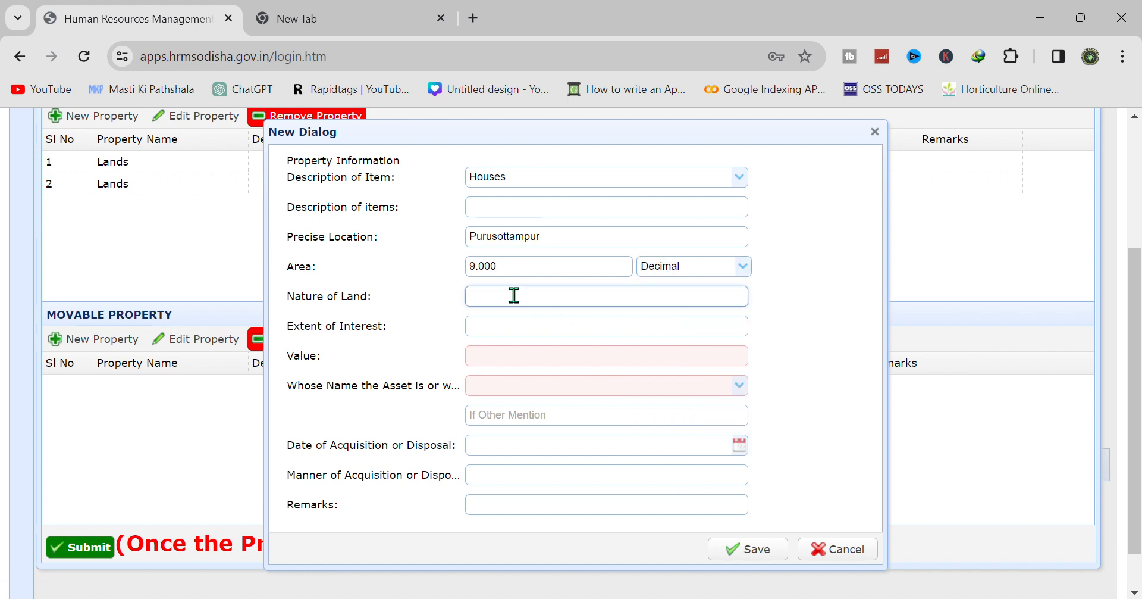
{"action": "type", "text": "Gharabari"}
{"action": "left_click", "coordinate": [513, 352]}
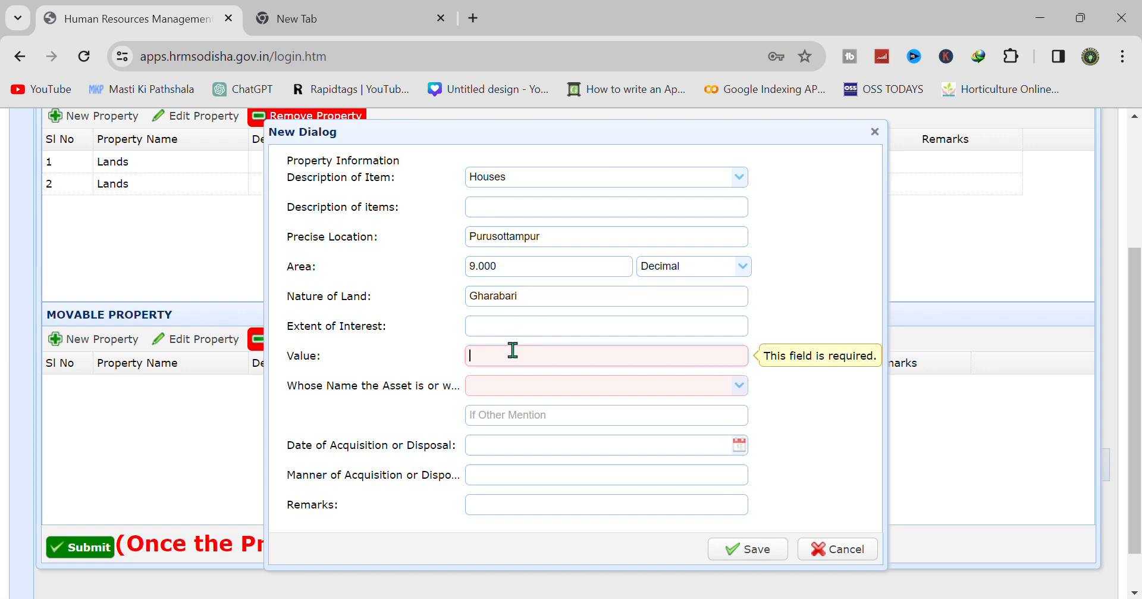
{"action": "type", "text": "600000"}
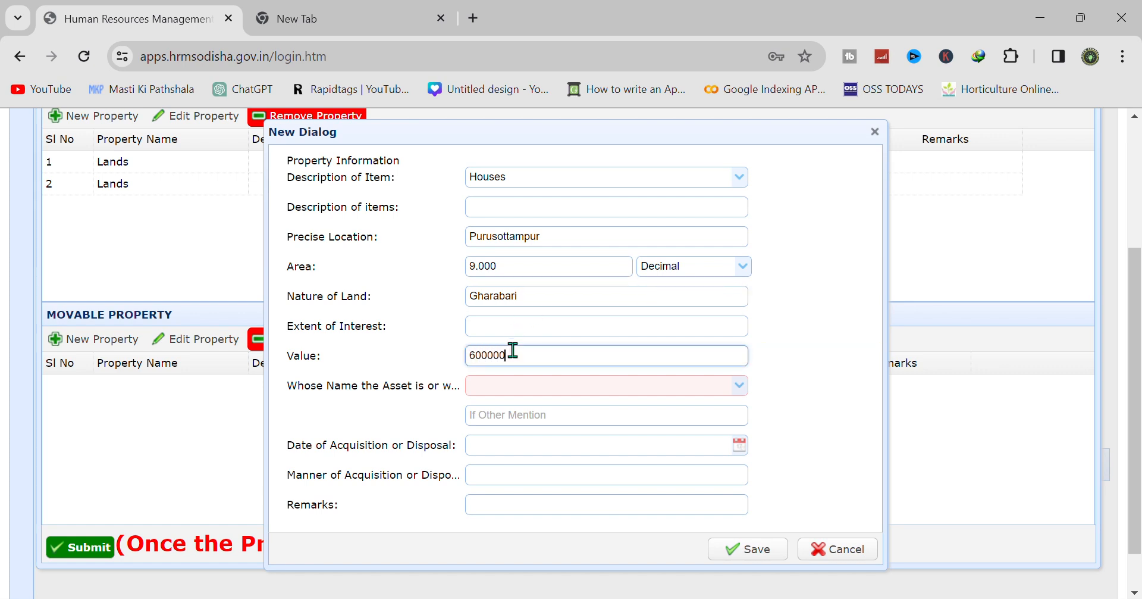
{"action": "left_click", "coordinate": [795, 375]}
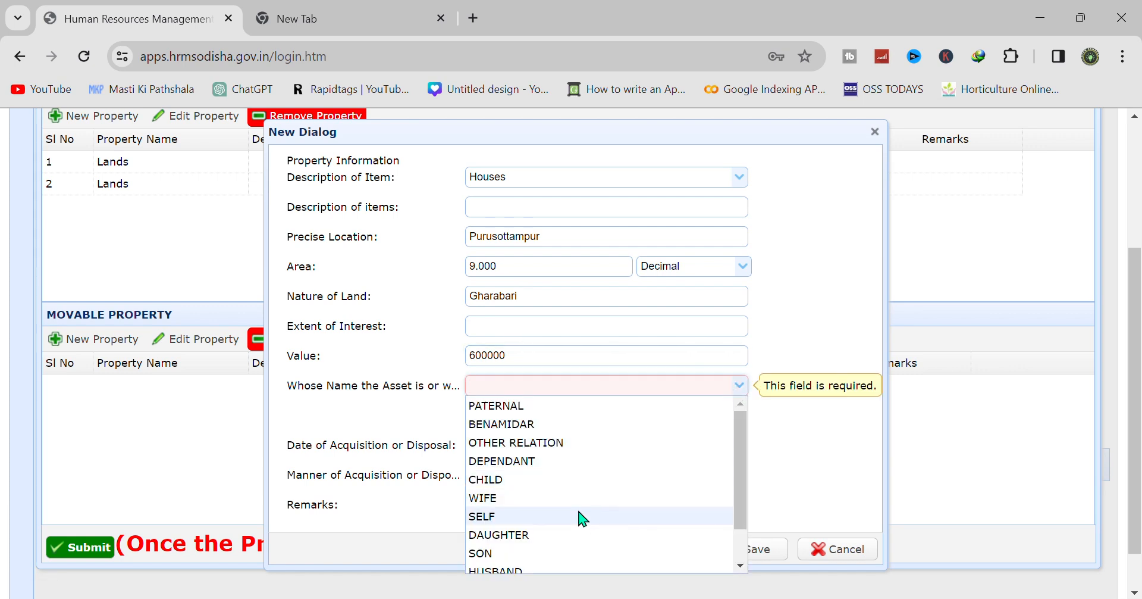
{"action": "left_click", "coordinate": [537, 550]}
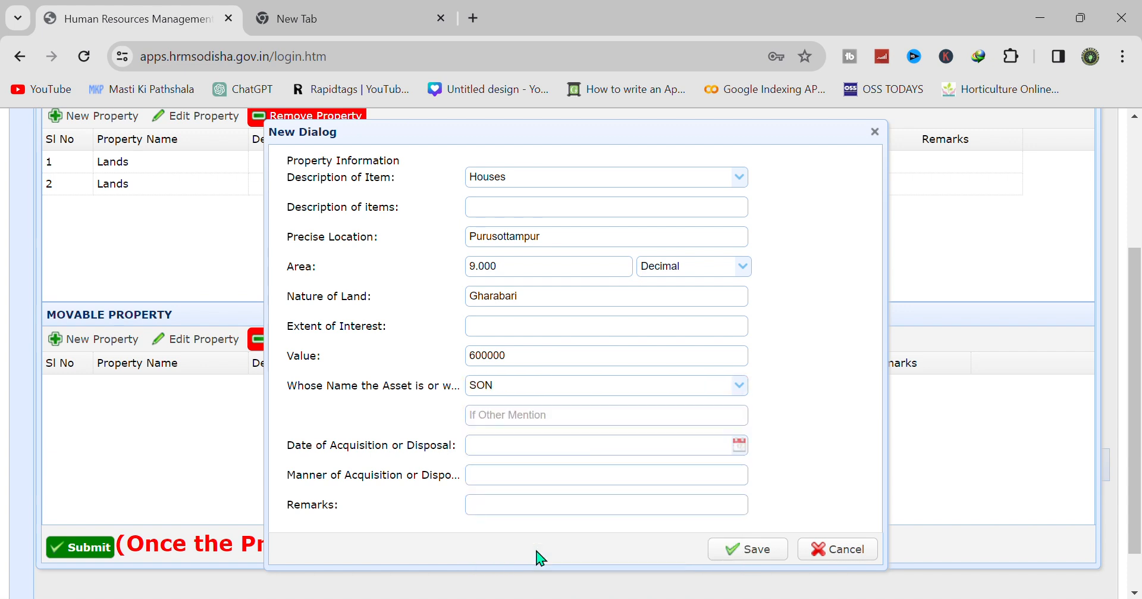
- Set the acquisition date to 22-JUN-2022 and save the Houses entry
{"action": "left_click", "coordinate": [738, 445]}
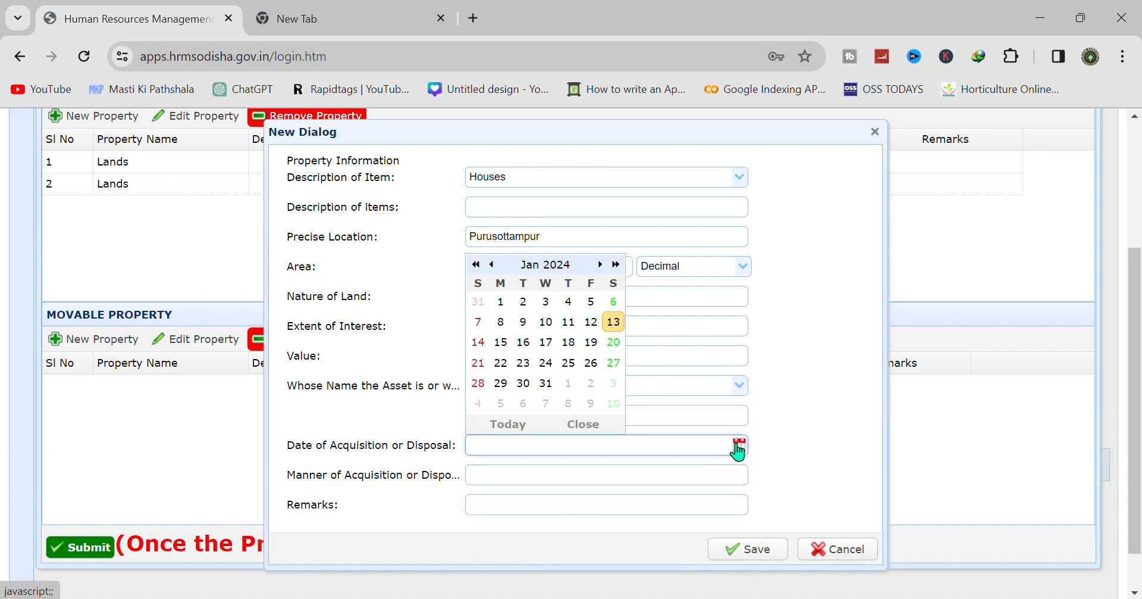
{"action": "left_click", "coordinate": [475, 264]}
{"action": "left_click", "coordinate": [476, 264]}
{"action": "left_click", "coordinate": [476, 264]}
{"action": "left_click", "coordinate": [601, 264]}
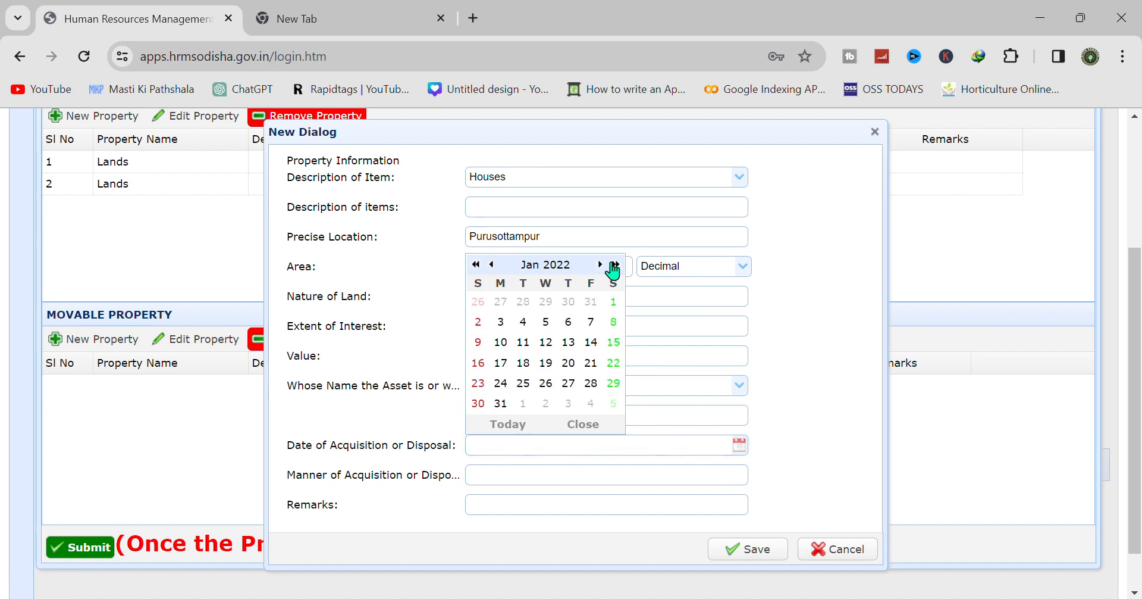
{"action": "left_click", "coordinate": [600, 263]}
{"action": "left_click", "coordinate": [601, 264]}
{"action": "left_click", "coordinate": [600, 264]}
{"action": "left_click", "coordinate": [601, 263]}
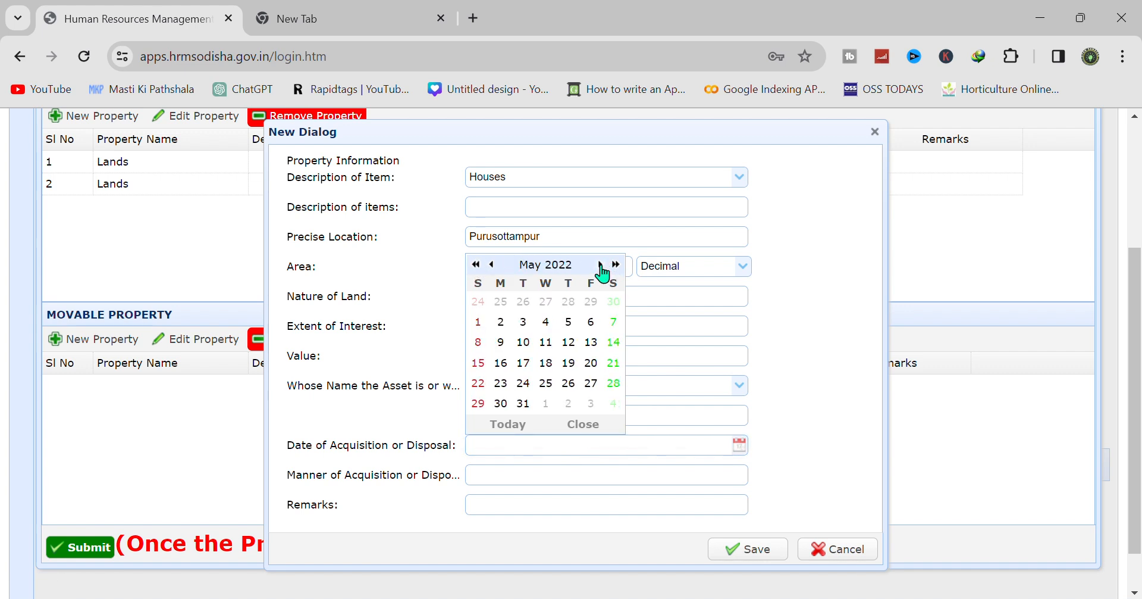
{"action": "left_click", "coordinate": [600, 264]}
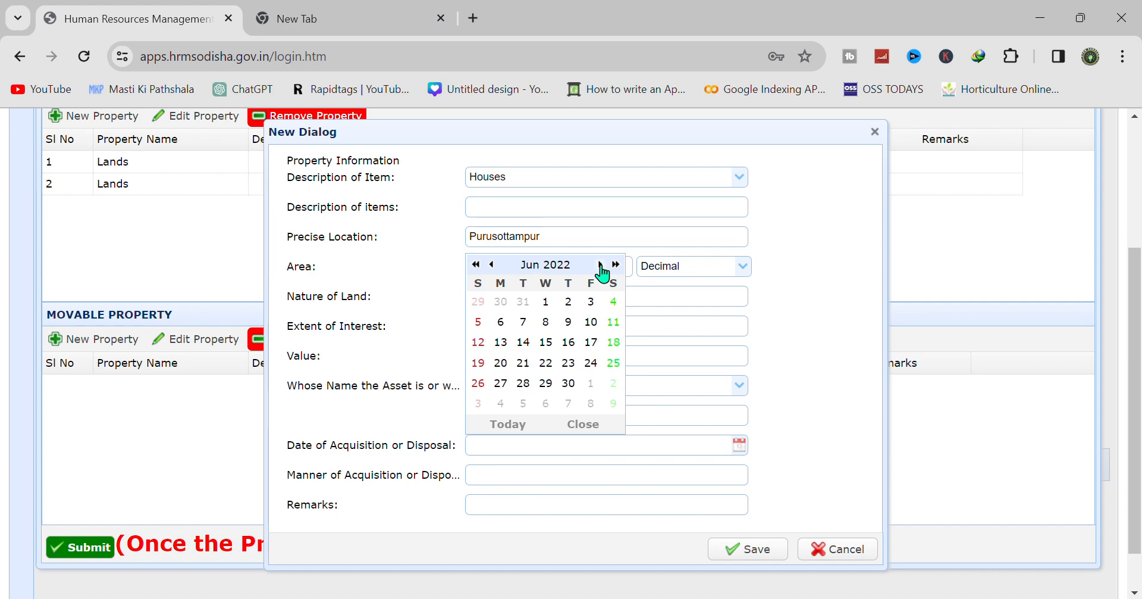
{"action": "left_click", "coordinate": [545, 363]}
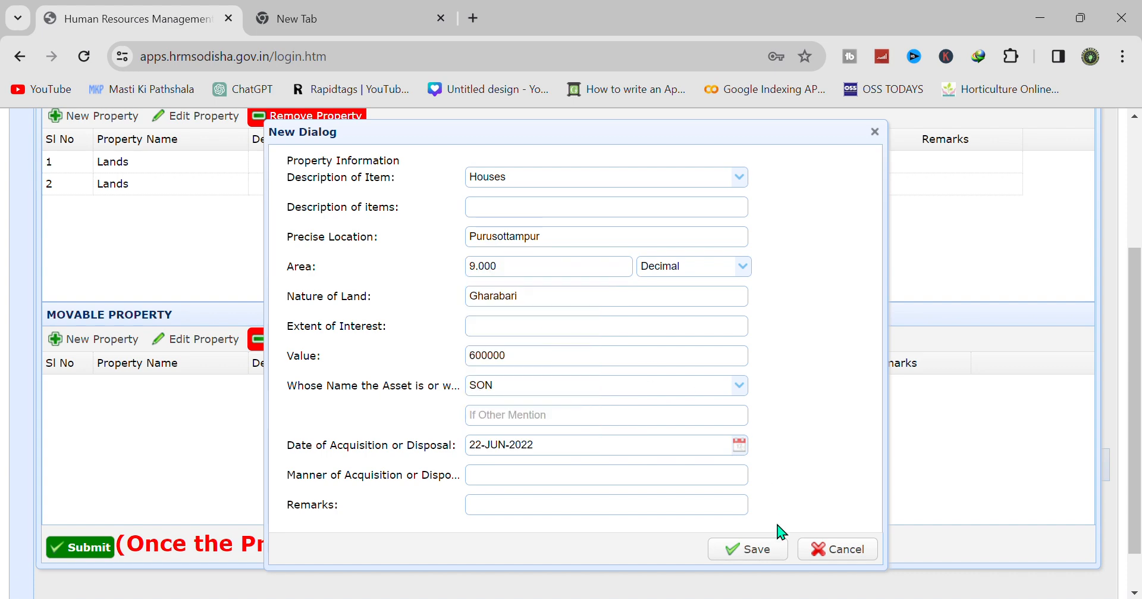
{"action": "left_click", "coordinate": [767, 554]}
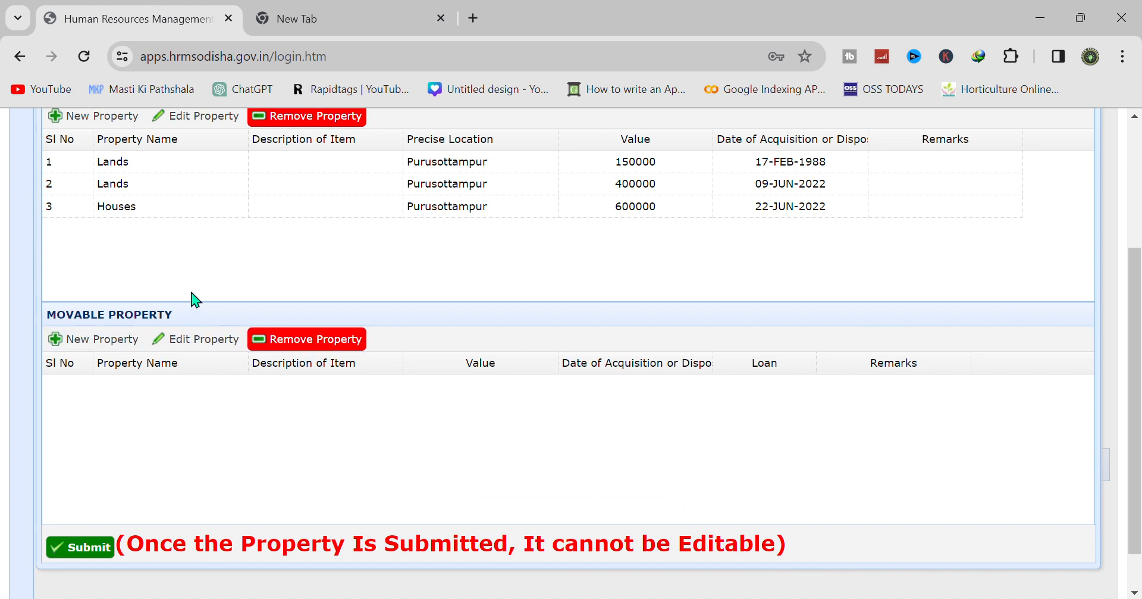
- Add an Other (Immovable) home-loan mortgage at Purusottampur worth 1250000 held by SELF
{"action": "left_click", "coordinate": [92, 117]}
{"action": "left_click", "coordinate": [738, 178]}
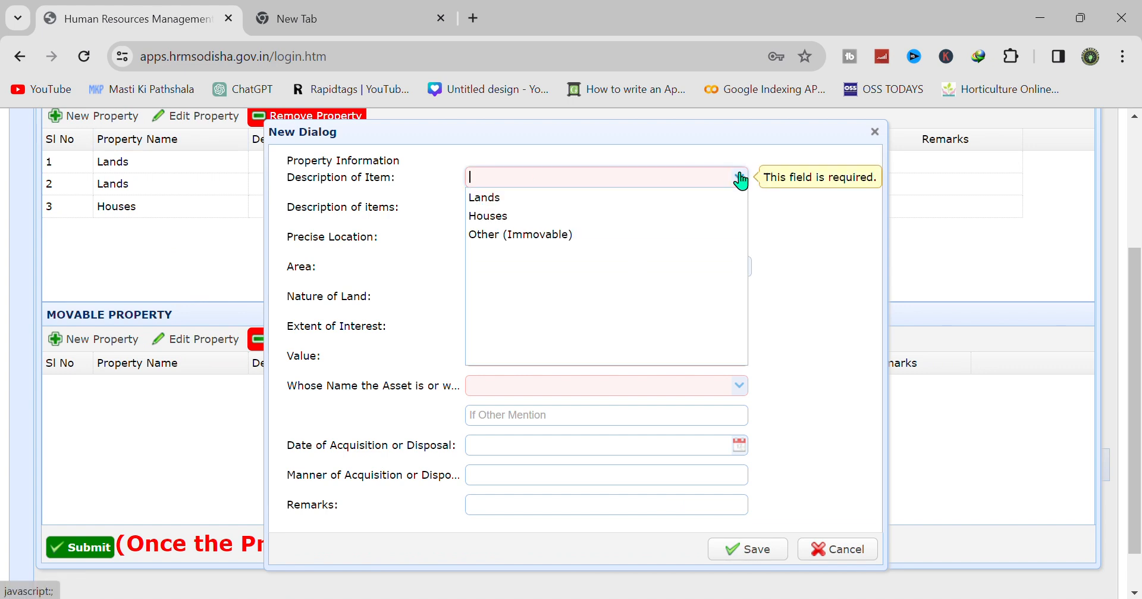
{"action": "left_click", "coordinate": [584, 236]}
{"action": "left_click", "coordinate": [504, 204]}
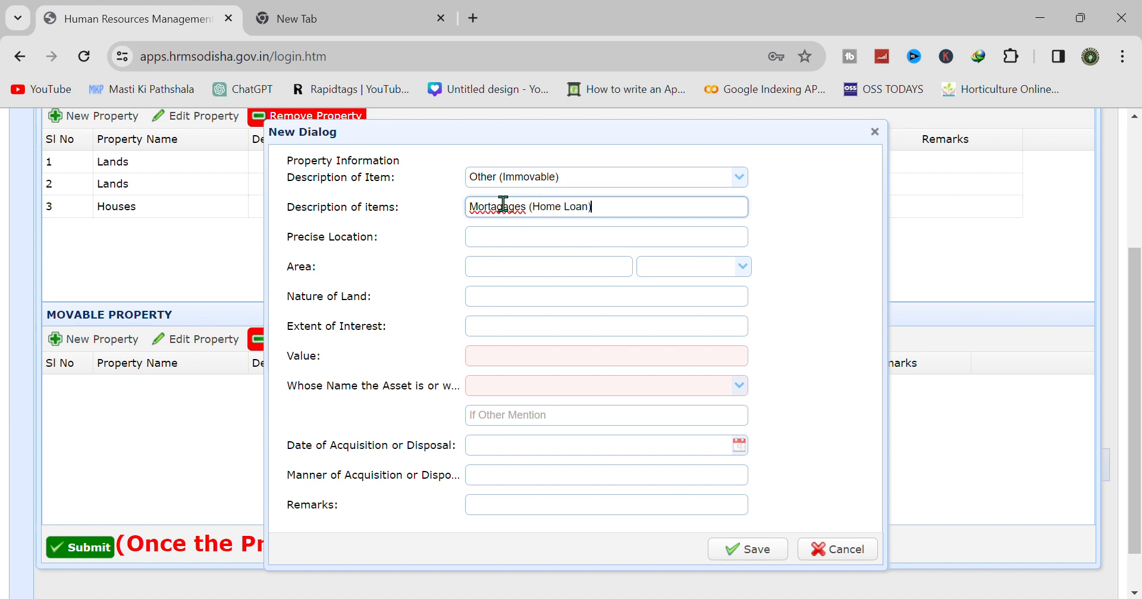
{"action": "left_click", "coordinate": [538, 236]}
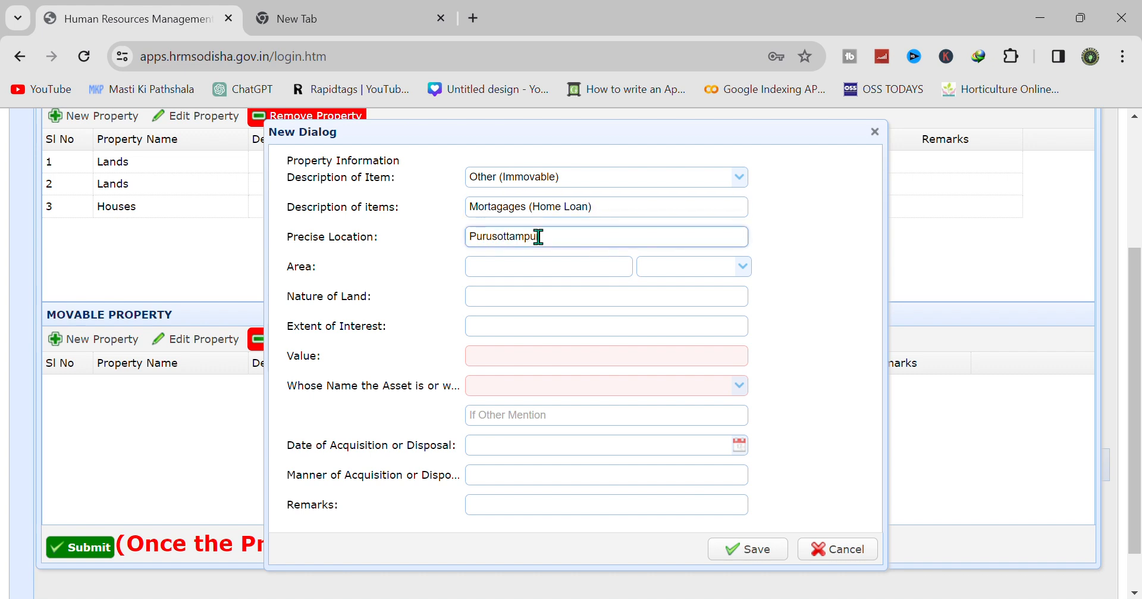
{"action": "left_click", "coordinate": [549, 267]}
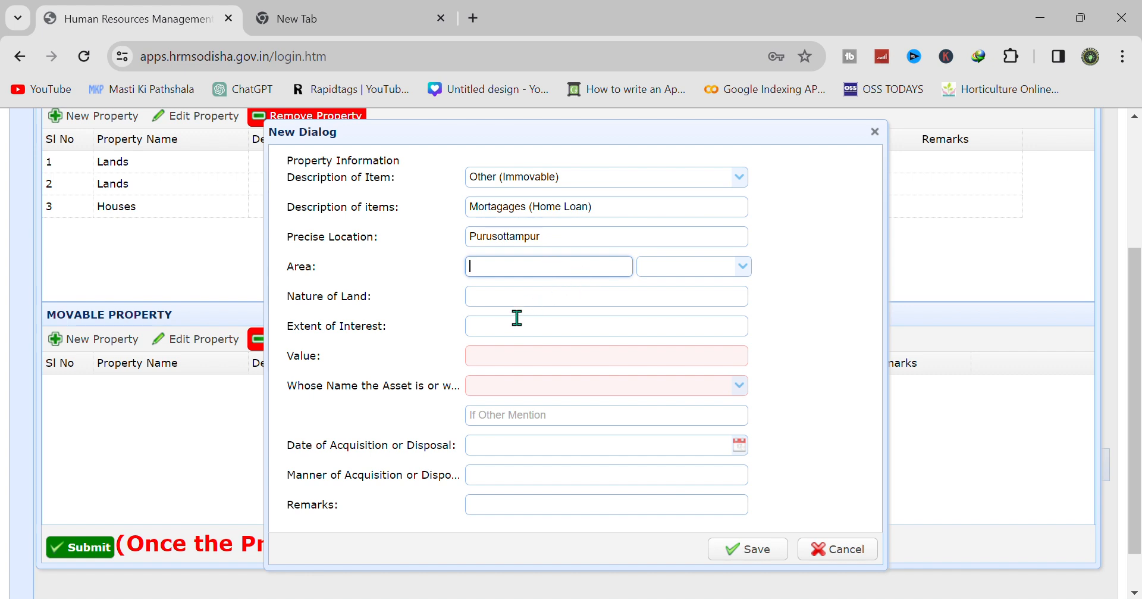
{"action": "left_click", "coordinate": [533, 295]}
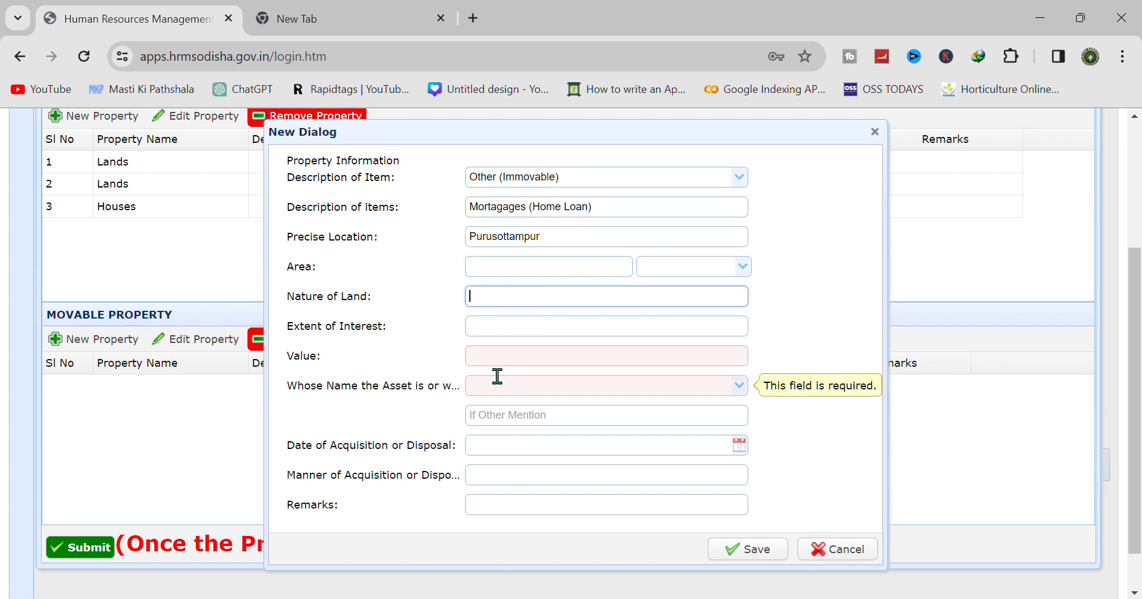
{"action": "left_click", "coordinate": [502, 357]}
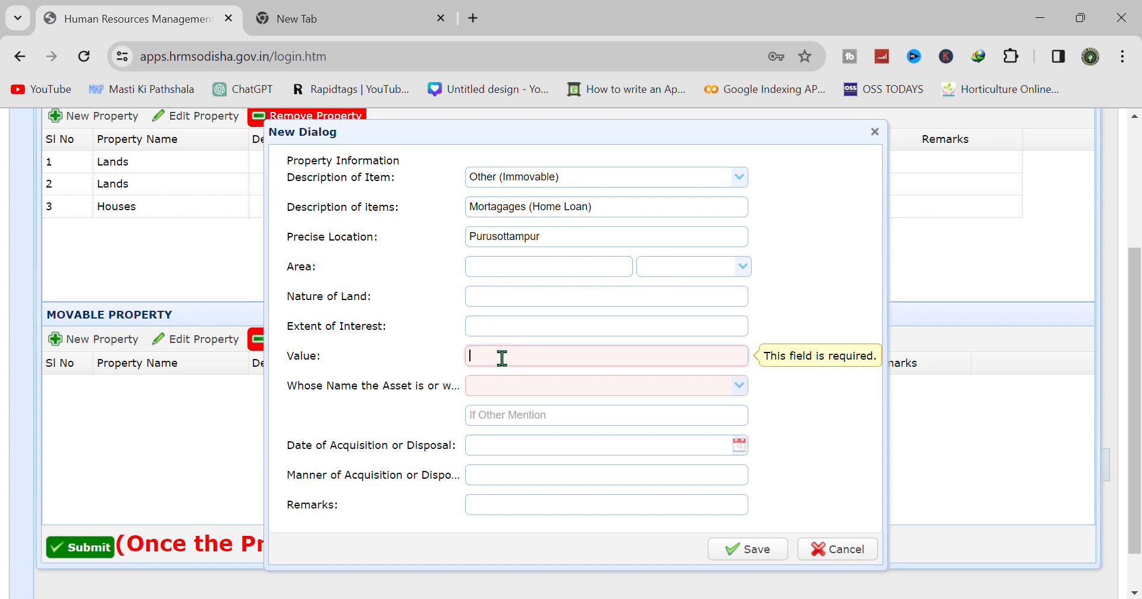
{"action": "type", "text": "1250000"}
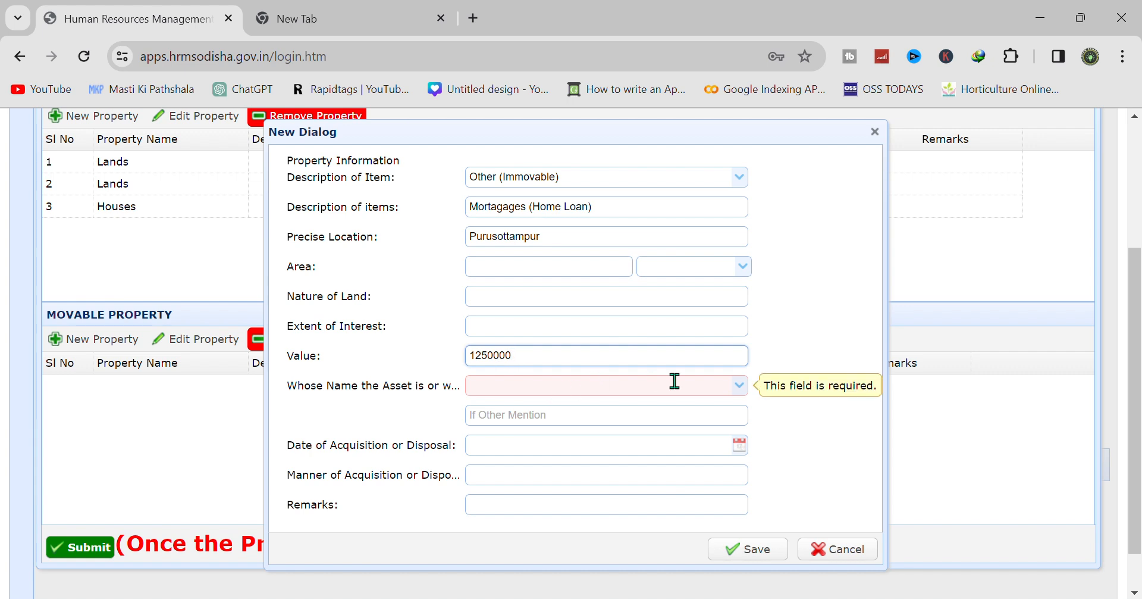
{"action": "left_click", "coordinate": [737, 387]}
{"action": "left_click", "coordinate": [545, 515]}
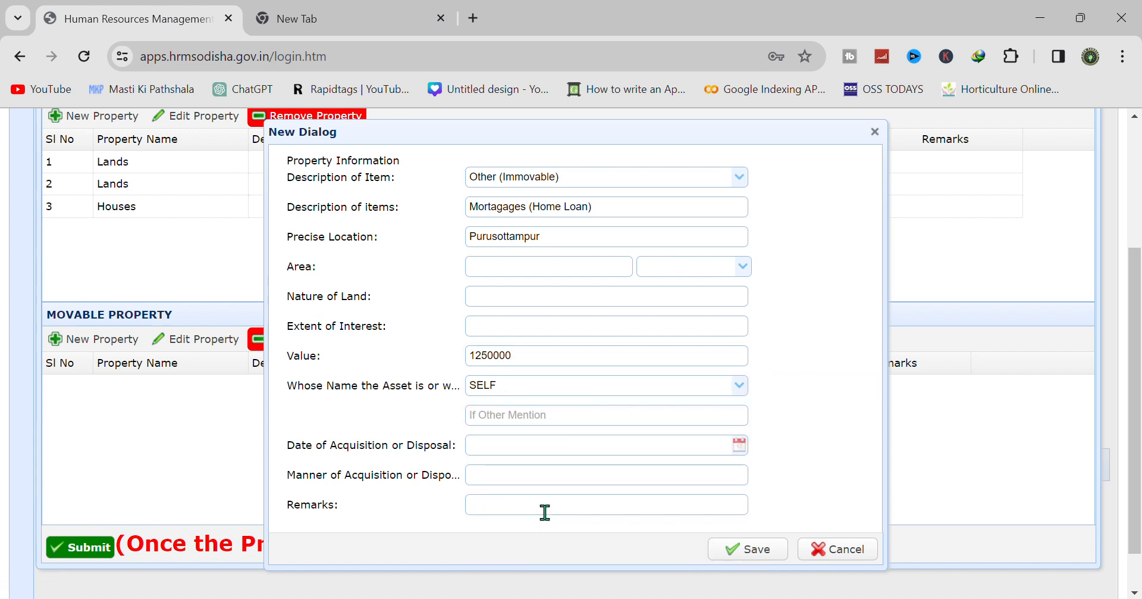
- Date it 31-DEC-2023, save it, and start a new movable property entry
{"action": "left_click", "coordinate": [741, 446]}
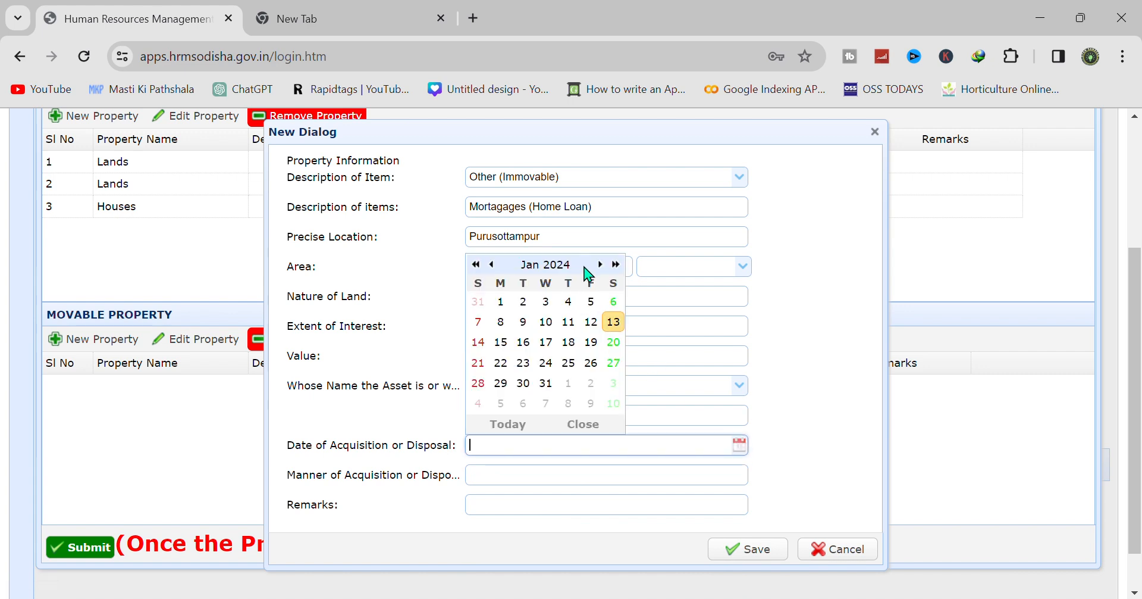
{"action": "left_click", "coordinate": [476, 264]}
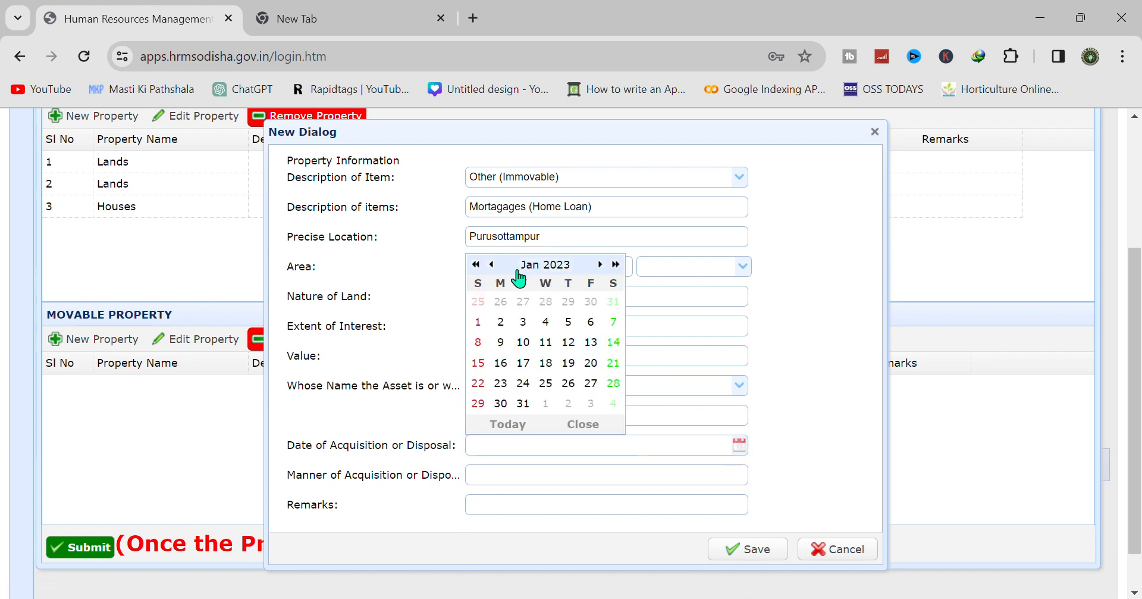
{"action": "left_click", "coordinate": [616, 264]}
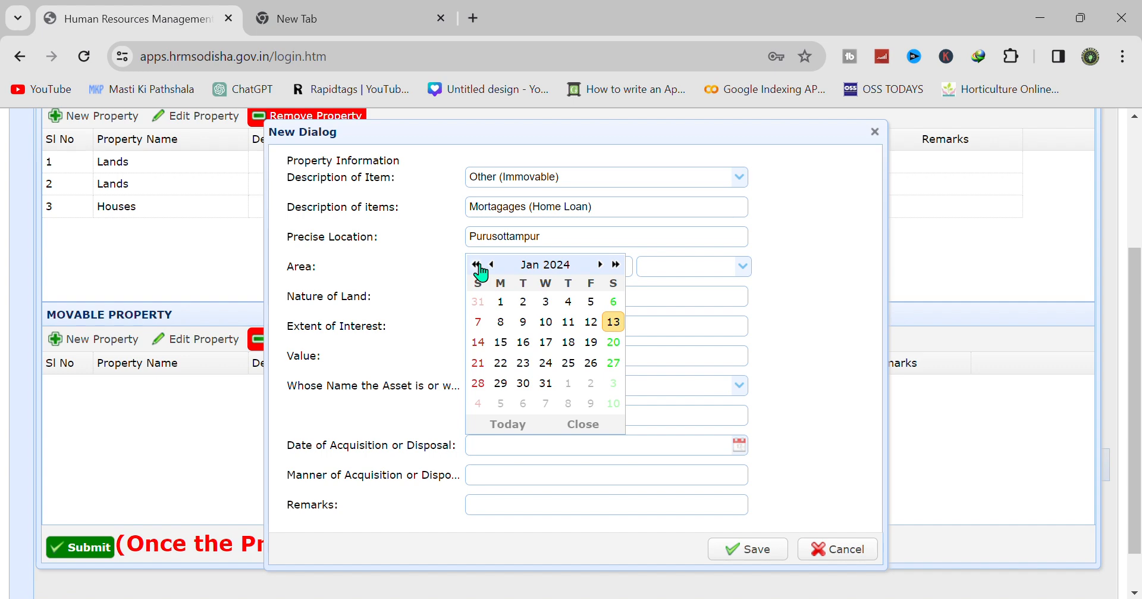
{"action": "left_click", "coordinate": [492, 265]}
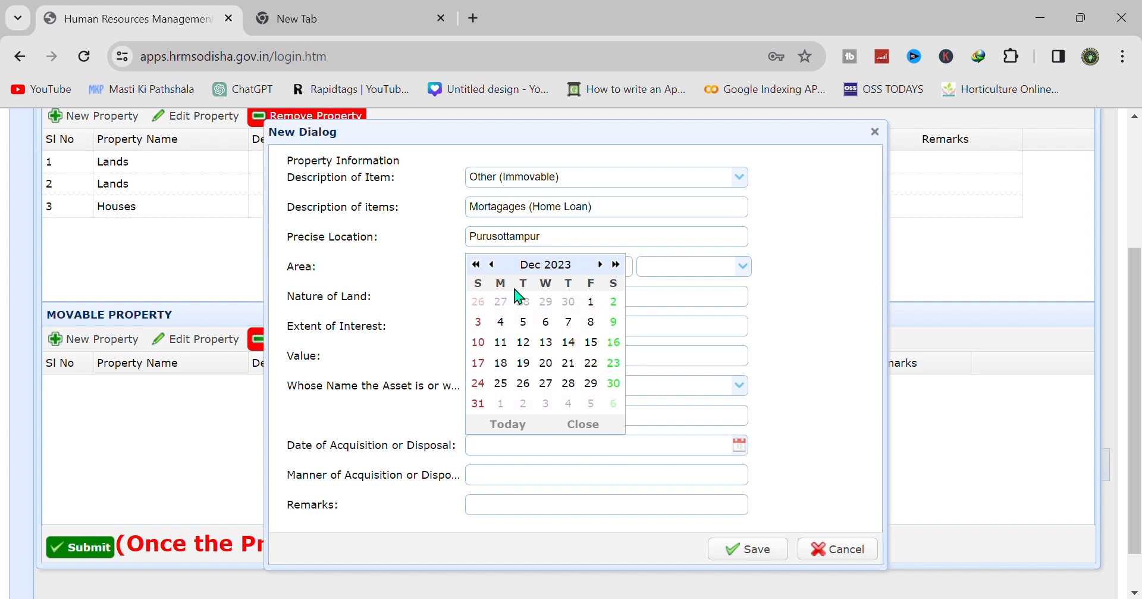
{"action": "left_click", "coordinate": [479, 403]}
{"action": "left_click", "coordinate": [751, 550]}
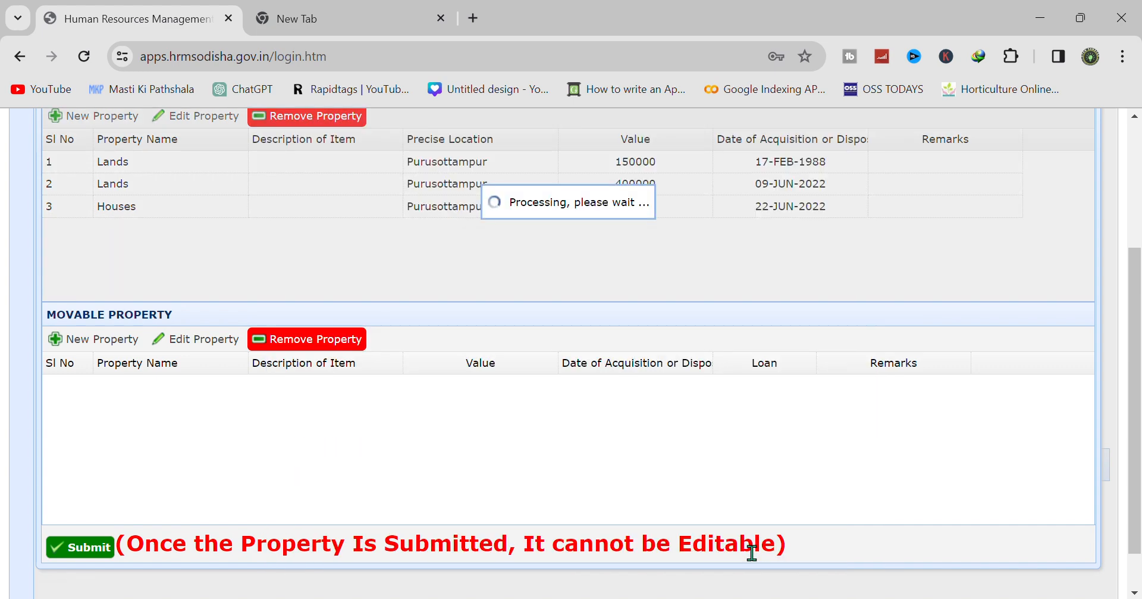
{"action": "left_click", "coordinate": [111, 338]}
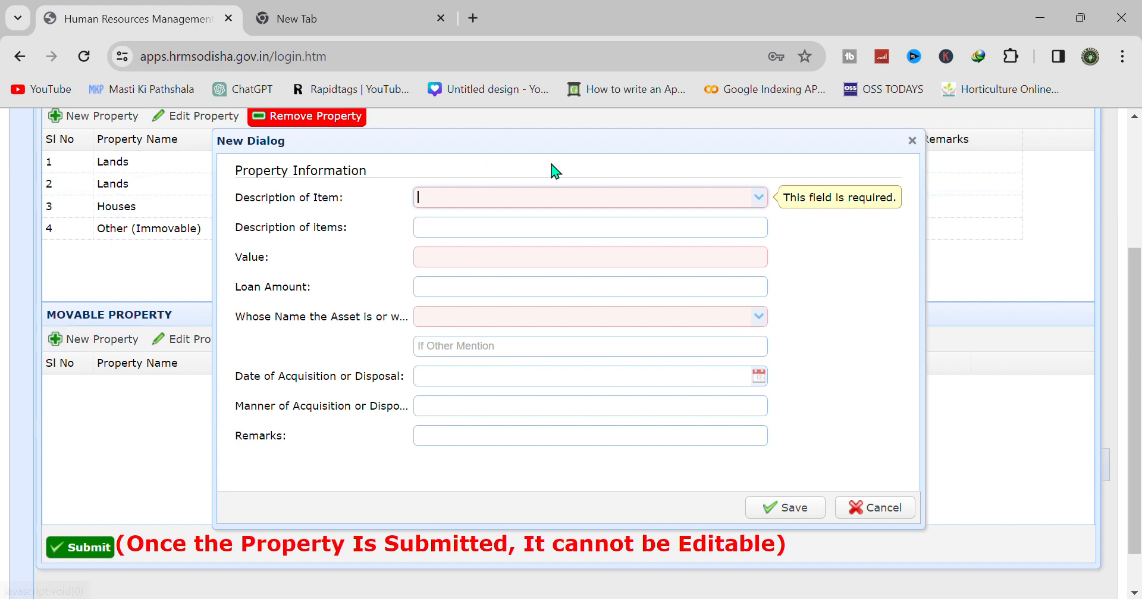
- Choose Cash as the movable item and describe it as 'Cash in Hand'
{"action": "left_click", "coordinate": [759, 197]}
{"action": "left_click", "coordinate": [558, 219]}
{"action": "left_click", "coordinate": [489, 227]}
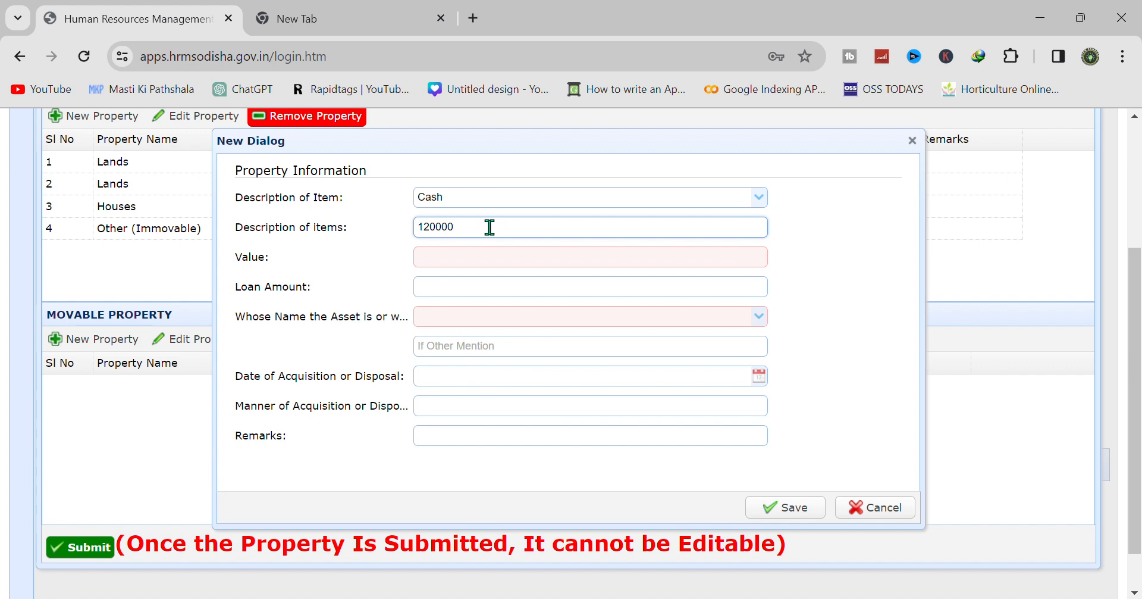
{"action": "left_click_drag", "start_coordinate": [476, 229], "coordinate": [418, 225]}
{"action": "key", "text": "BackSpace"}
{"action": "type", "text": "Cash in Hans"}
{"action": "key", "text": "BackSpace"}
{"action": "type", "text": "d"}
- Enter value 12000, holder SELF, date 31-DEC-2023, and save the Cash entry
{"action": "left_click", "coordinate": [438, 266]}
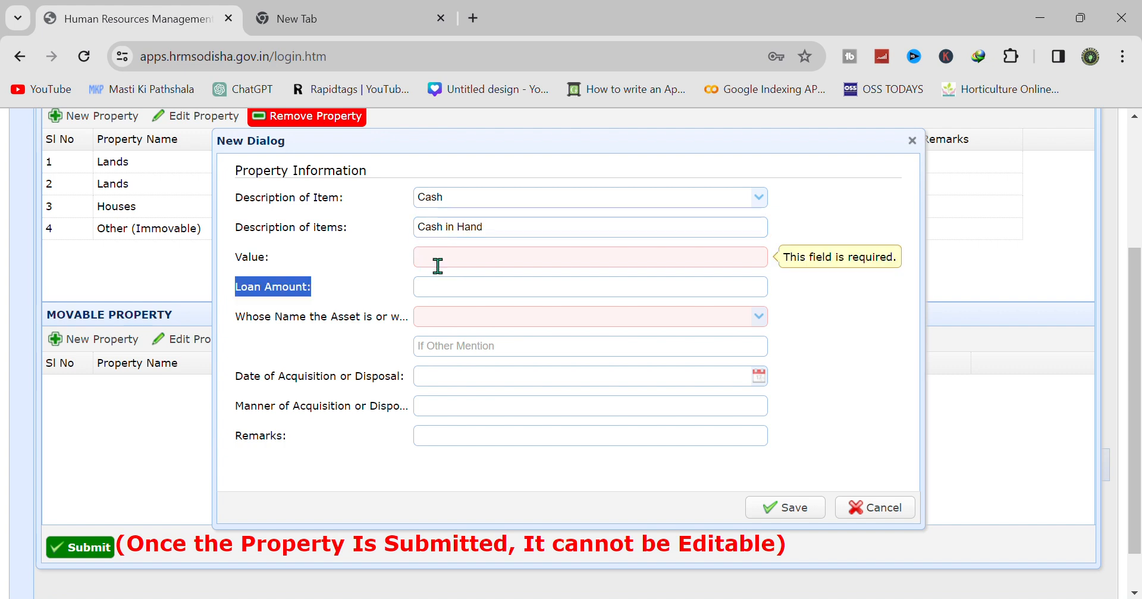
{"action": "type", "text": "12000"}
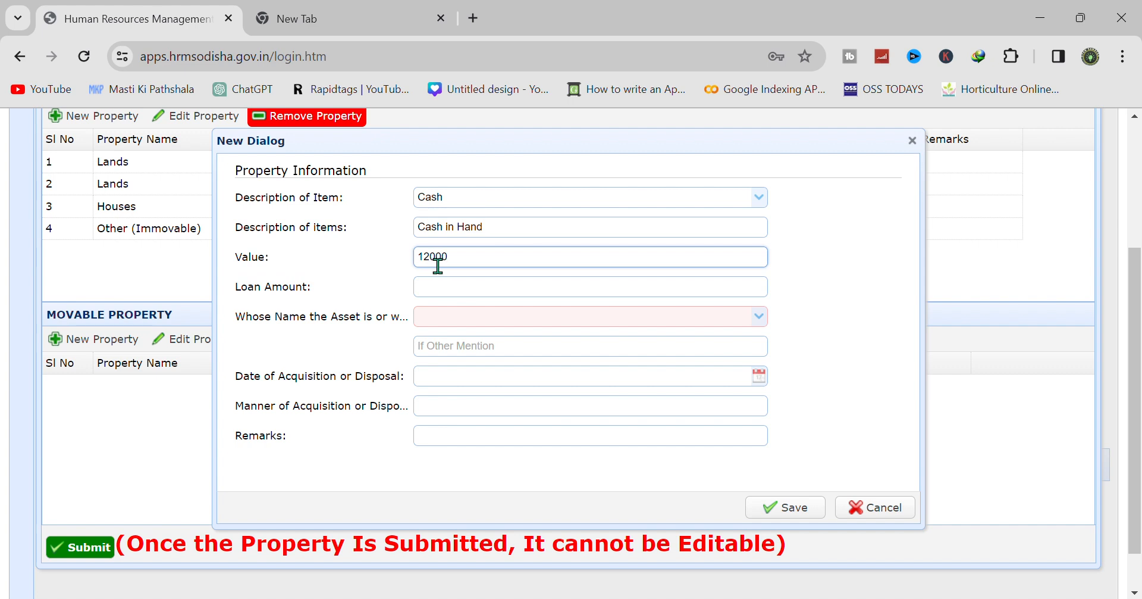
{"action": "left_click", "coordinate": [756, 318]}
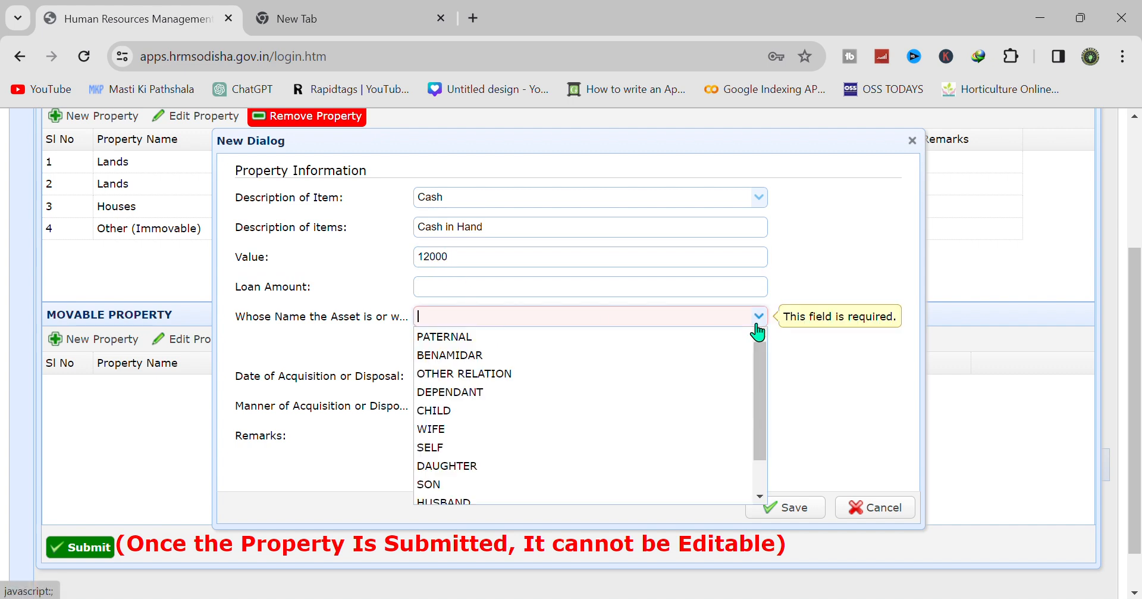
{"action": "left_click", "coordinate": [539, 448]}
{"action": "left_click", "coordinate": [760, 376]}
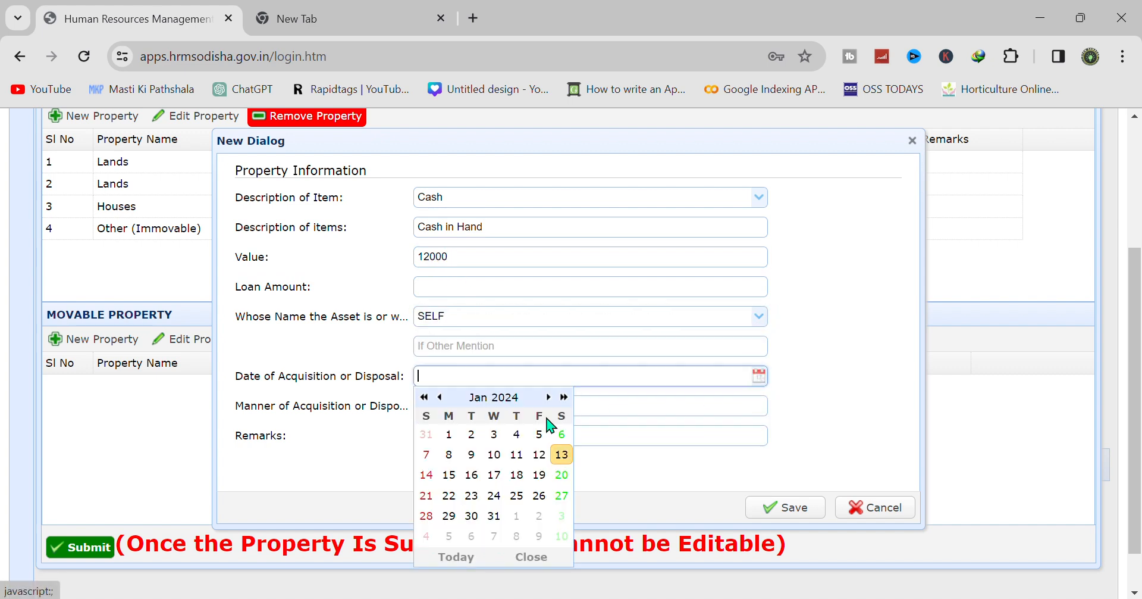
{"action": "left_click", "coordinate": [440, 397]}
{"action": "left_click", "coordinate": [427, 535]}
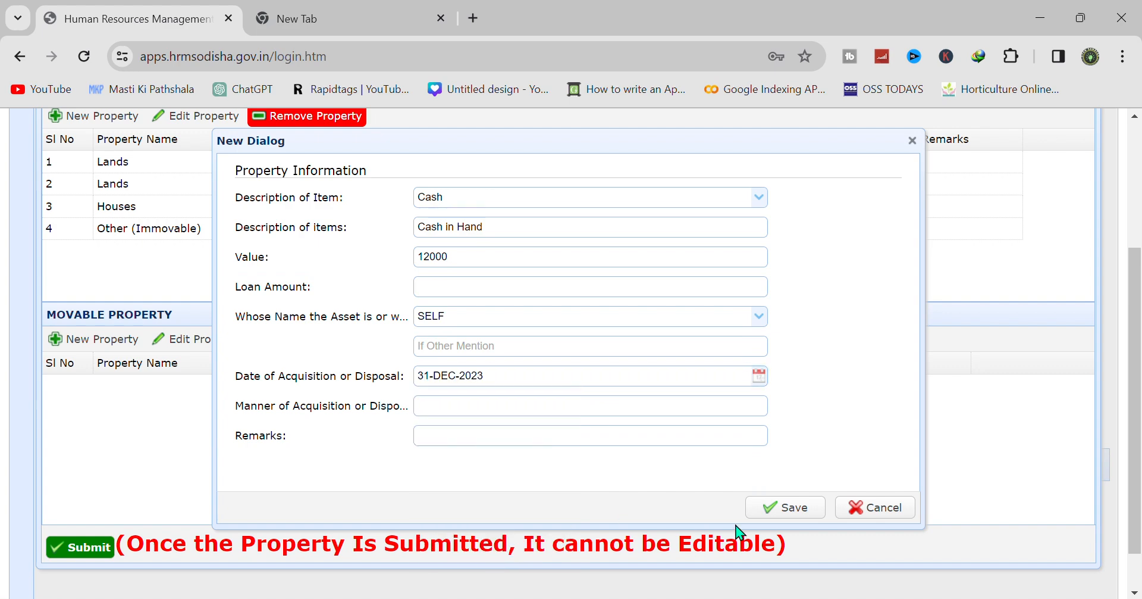
{"action": "left_click", "coordinate": [787, 509]}
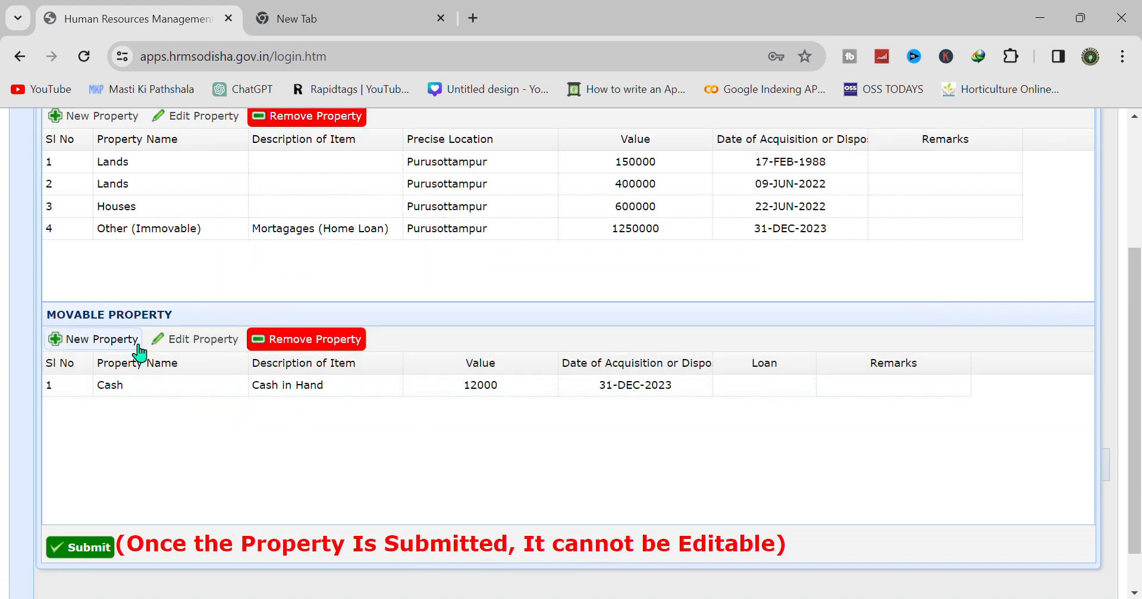
{"action": "left_click", "coordinate": [137, 340]}
- Choose Bank Balance as the movable item with a value of 20000
{"action": "left_click", "coordinate": [758, 199]}
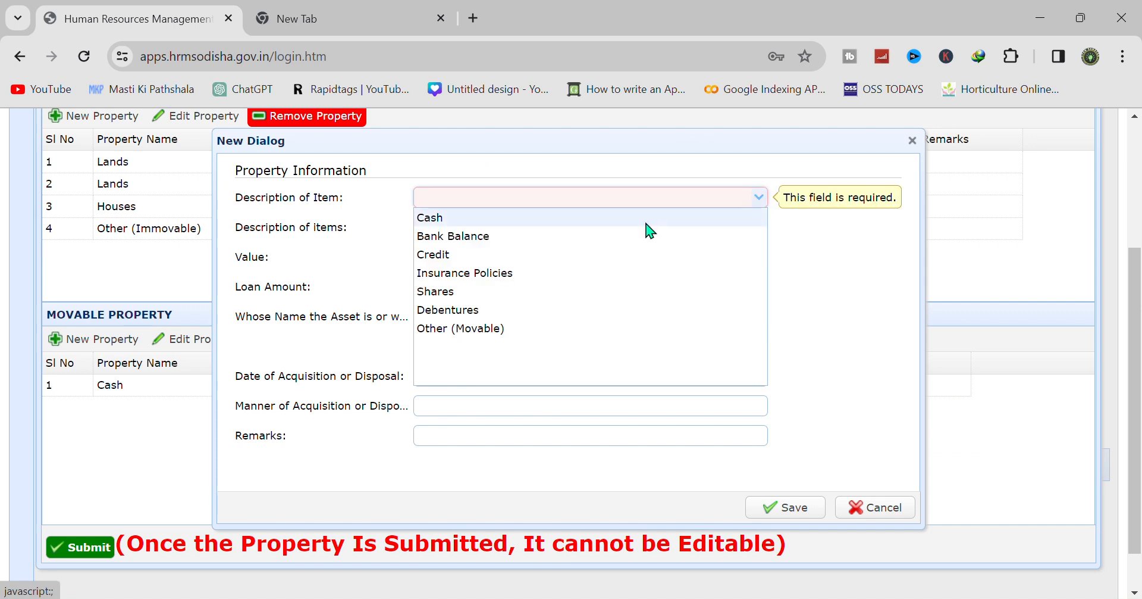
{"action": "left_click", "coordinate": [601, 237]}
{"action": "left_click", "coordinate": [496, 229]}
{"action": "type", "text": "Bank Balance"}
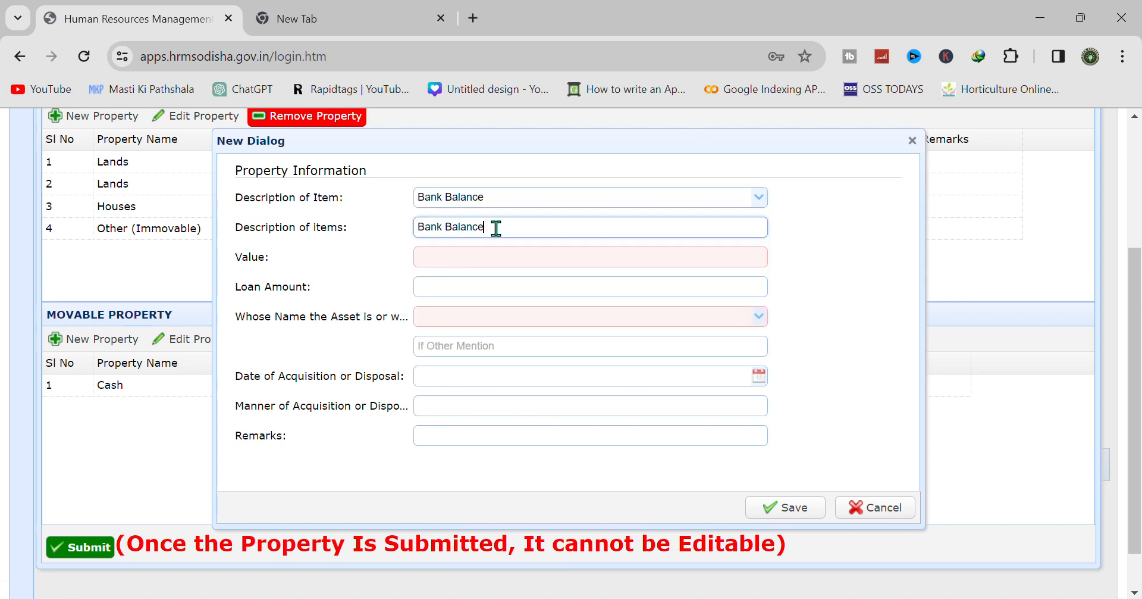
{"action": "left_click", "coordinate": [477, 39]}
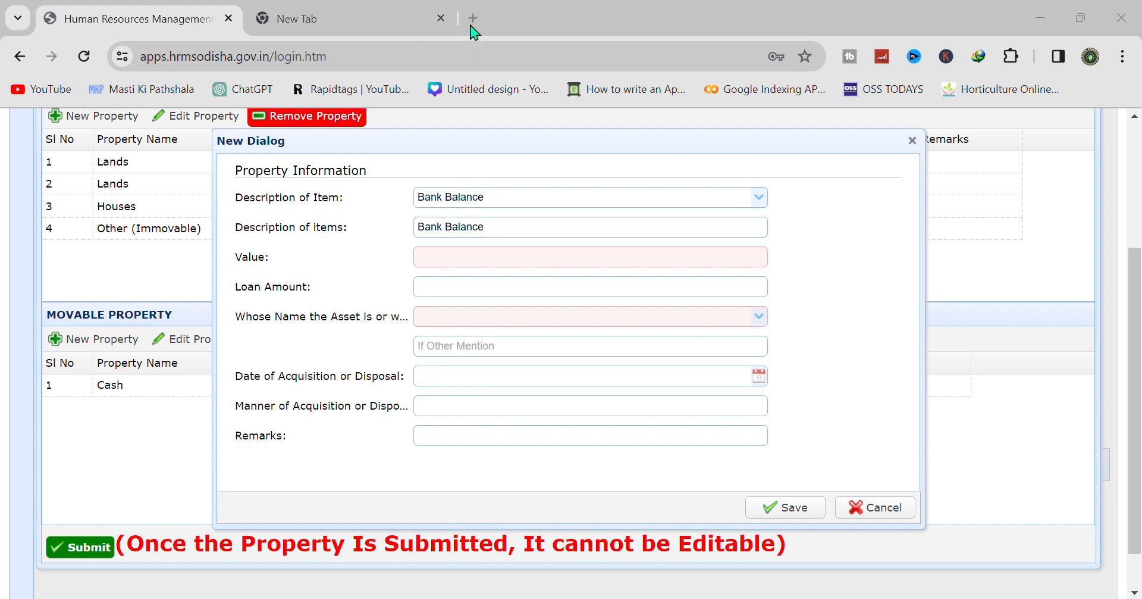
{"action": "left_click", "coordinate": [442, 268]}
{"action": "left_click", "coordinate": [434, 256]}
{"action": "type", "text": "20000"}
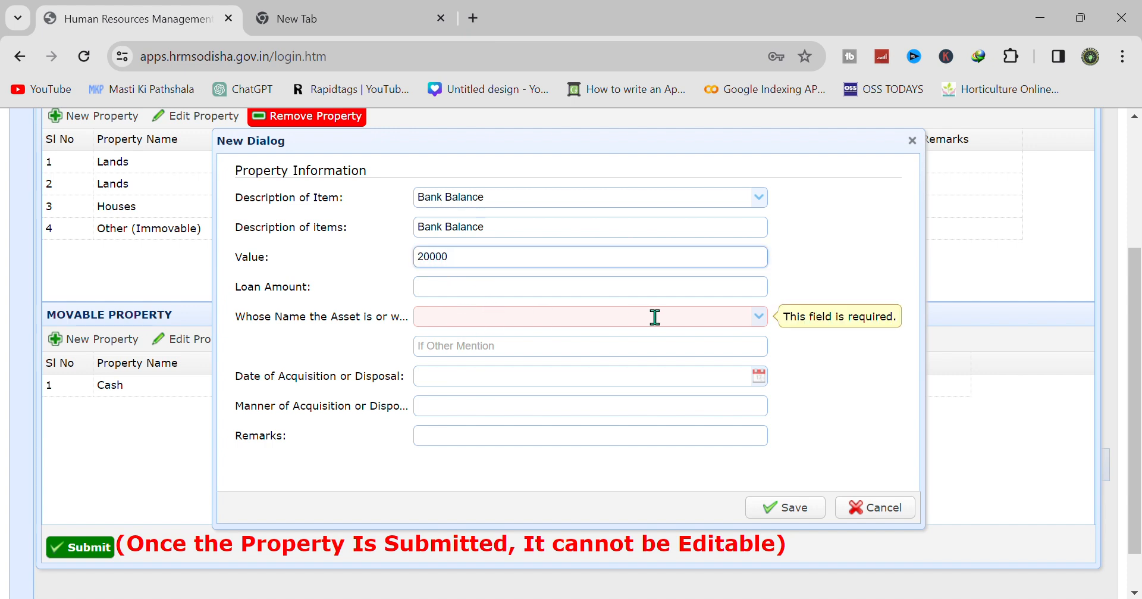
- Set holder SELF and date 31-DEC-2023, then save the Bank Balance entry
{"action": "left_click", "coordinate": [759, 316]}
{"action": "left_click", "coordinate": [541, 447]}
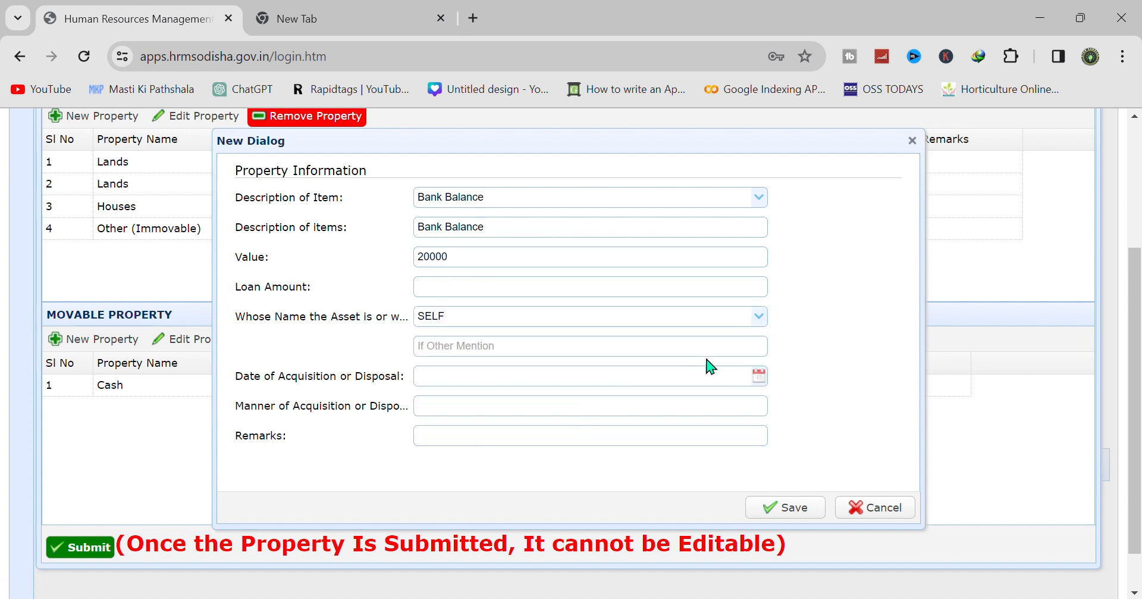
{"action": "left_click", "coordinate": [759, 376]}
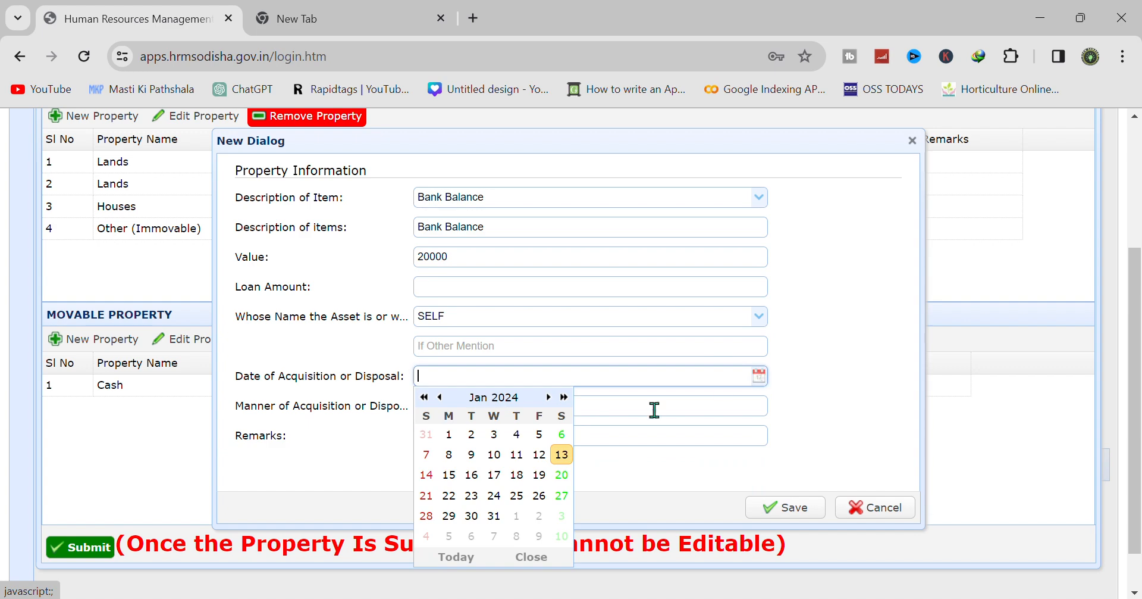
{"action": "left_click", "coordinate": [440, 396]}
{"action": "left_click", "coordinate": [426, 535]}
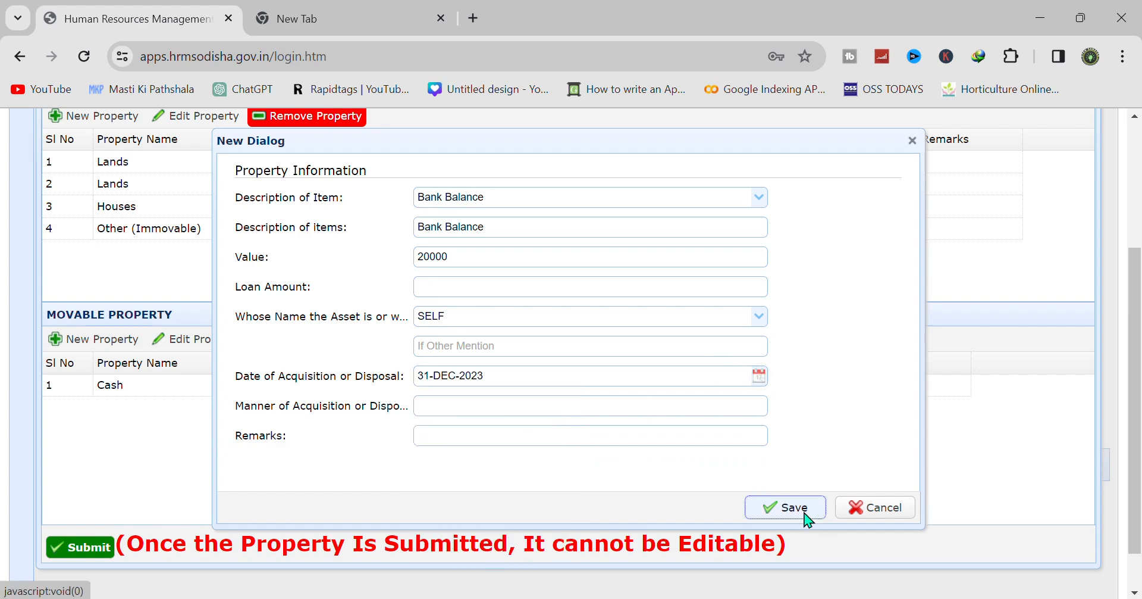
{"action": "left_click", "coordinate": [796, 509]}
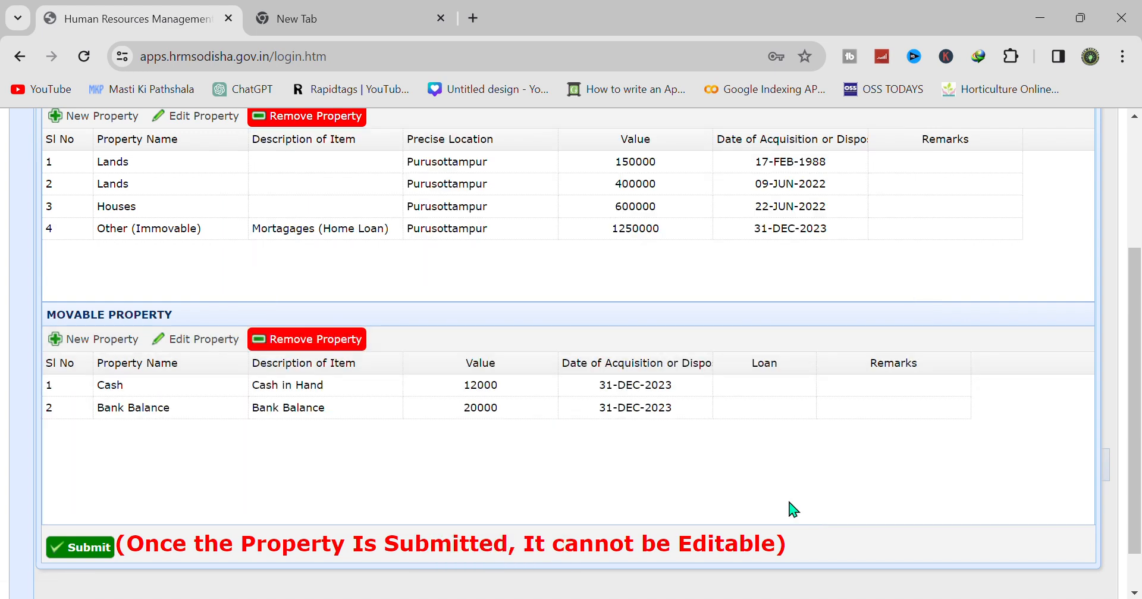
{"action": "left_click", "coordinate": [92, 343]}
- Add an Insurance Policies movable item described as LIC with value 3828
{"action": "left_click", "coordinate": [759, 199]}
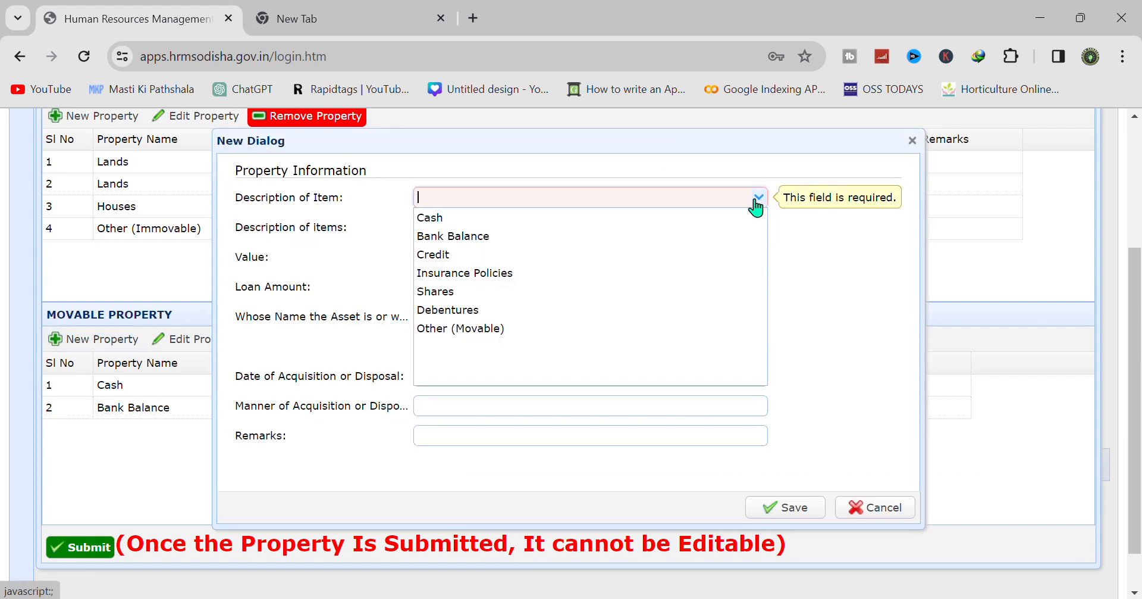
{"action": "left_click", "coordinate": [609, 276]}
{"action": "left_click", "coordinate": [467, 225]}
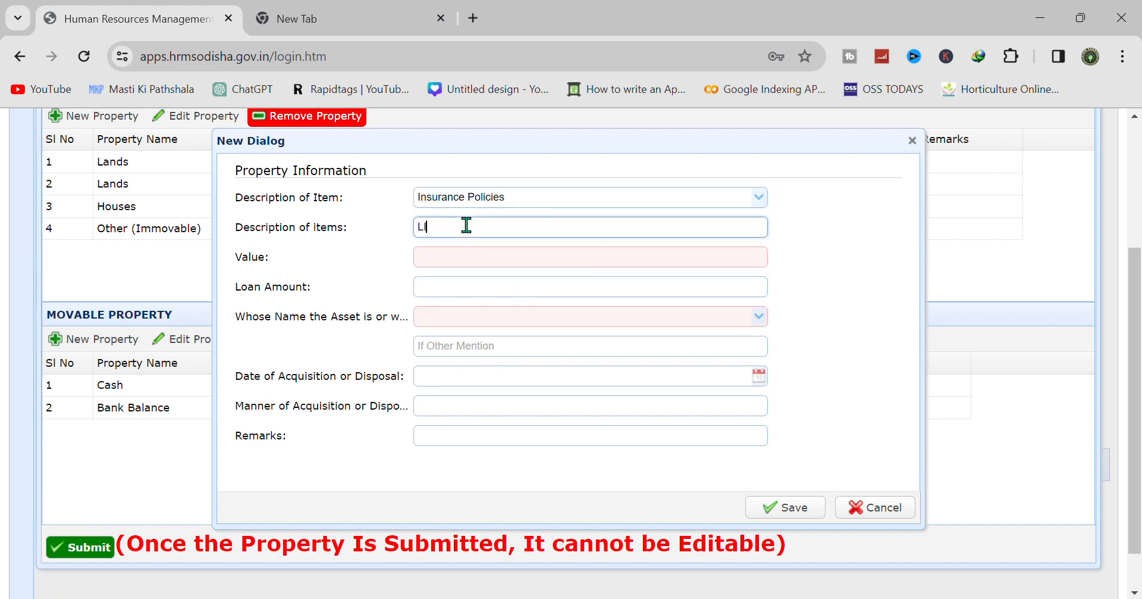
{"action": "type", "text": "LIC"}
{"action": "left_click", "coordinate": [463, 262]}
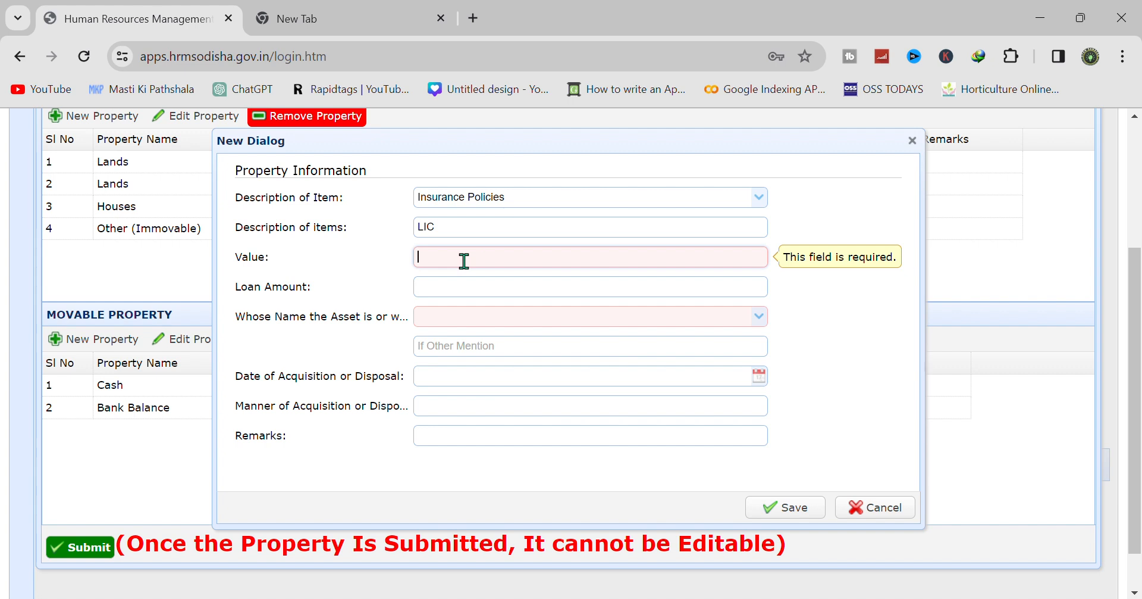
{"action": "type", "text": "3828"}
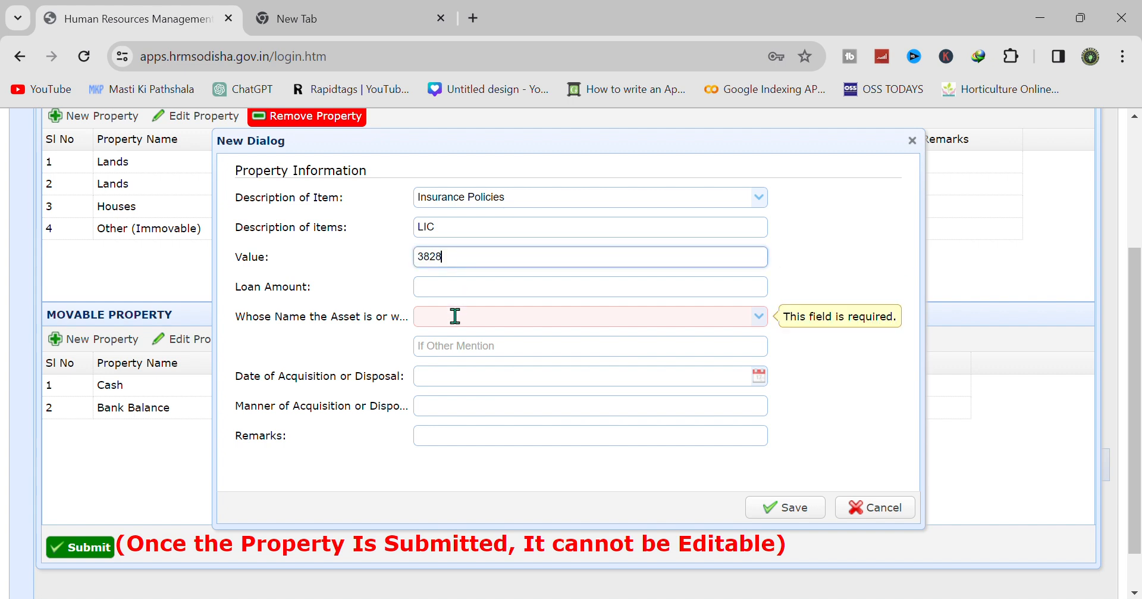
- Mark the LIC policy as held by SELF, dated 31-DEC-2023, and save the entry
{"action": "left_click", "coordinate": [759, 317]}
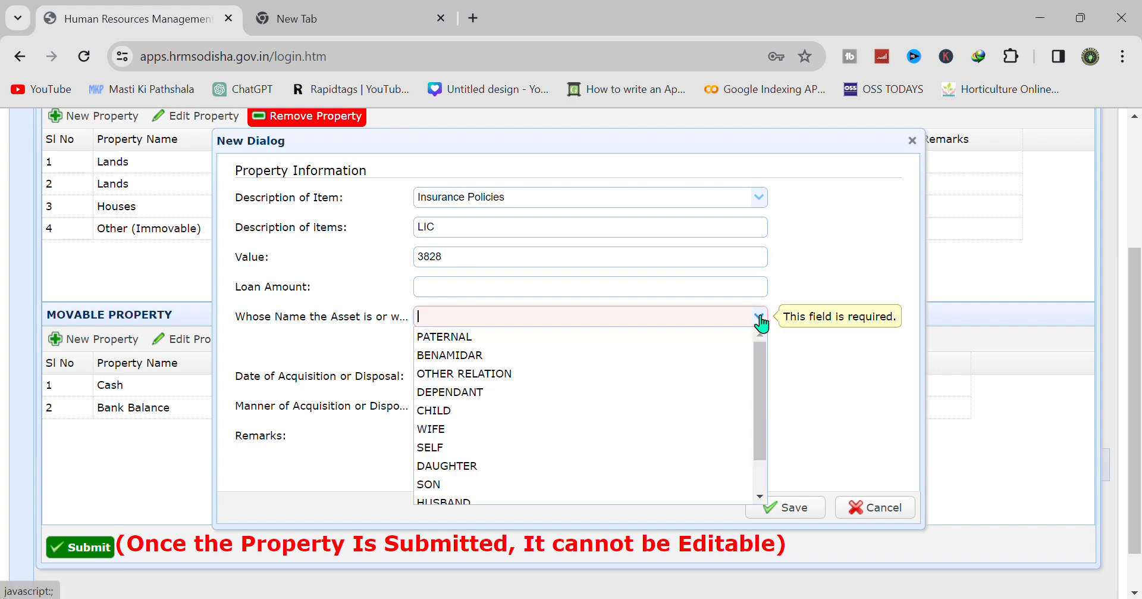
{"action": "left_click", "coordinate": [566, 447]}
{"action": "left_click", "coordinate": [758, 376]}
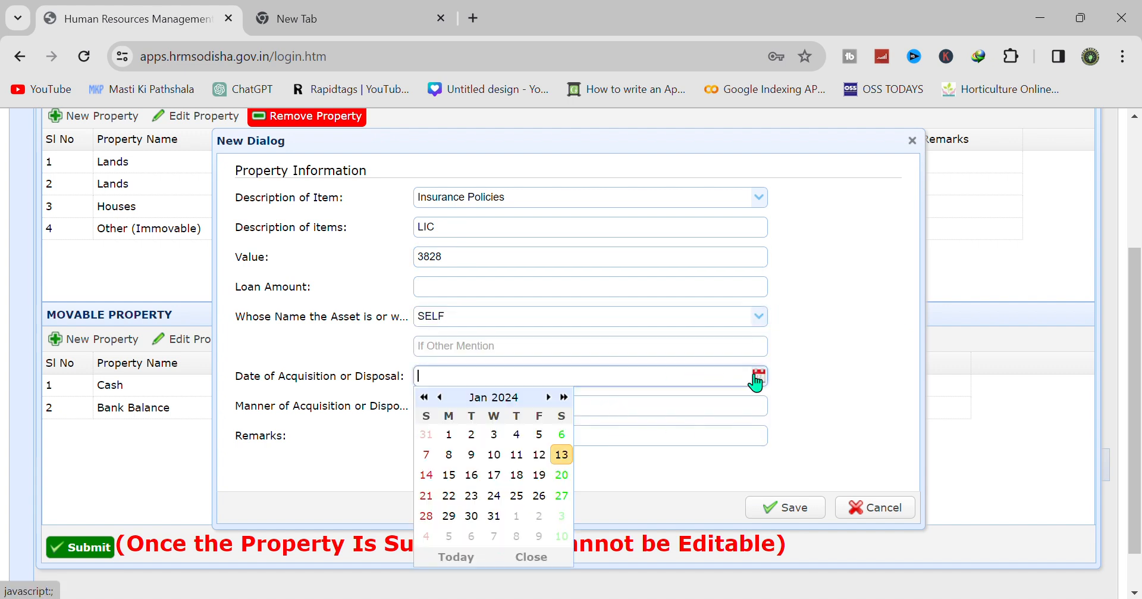
{"action": "left_click", "coordinate": [440, 397]}
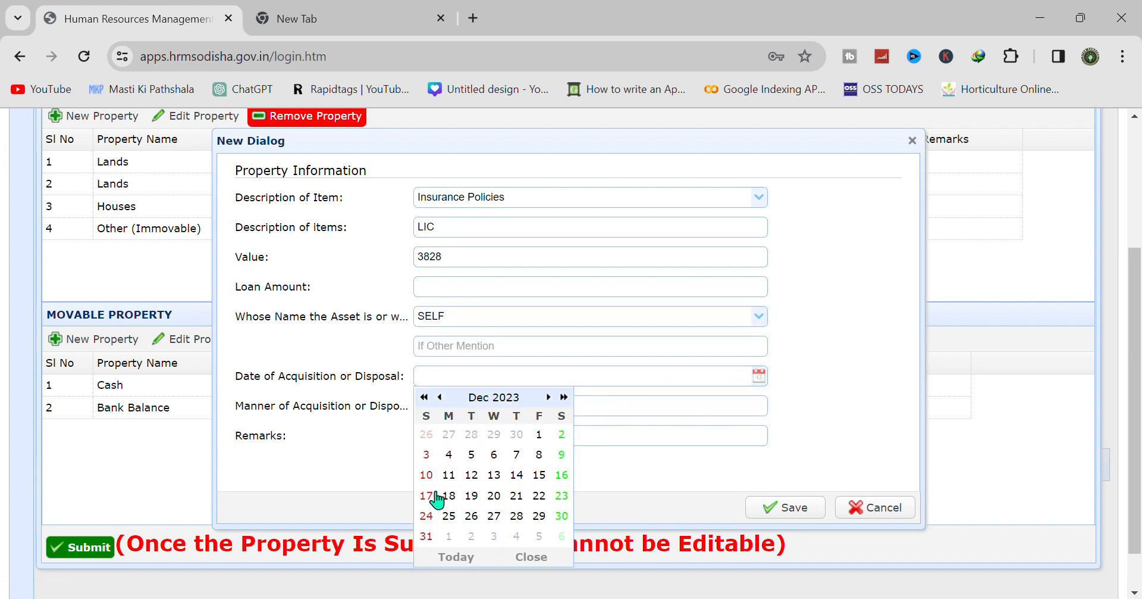
{"action": "left_click", "coordinate": [426, 536]}
{"action": "left_click", "coordinate": [784, 507]}
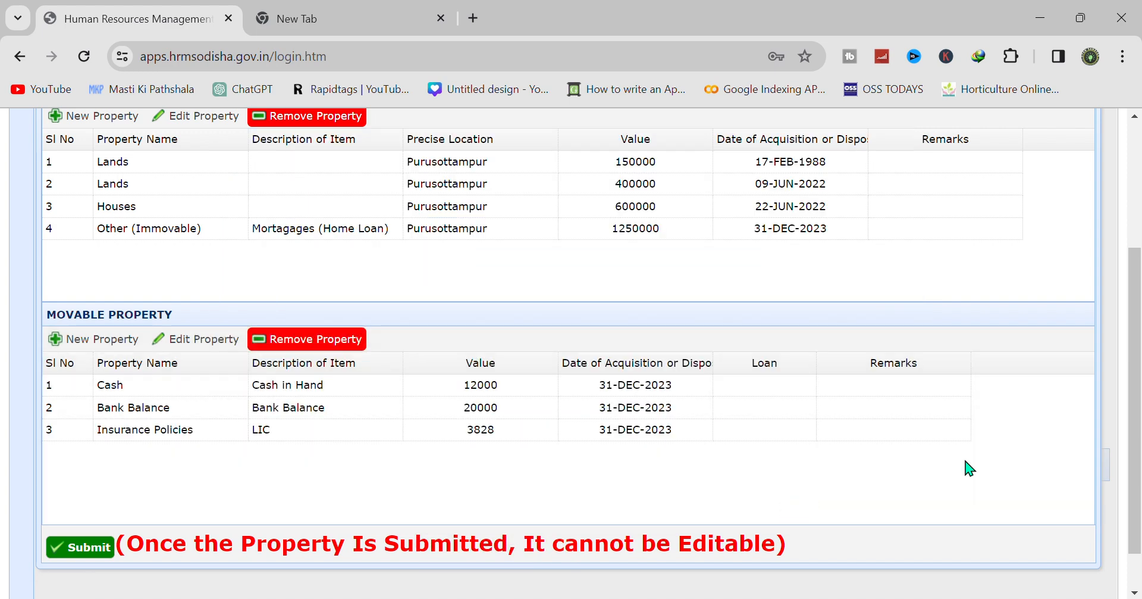
- Submit the 2023 property statement and confirm it in the My Property Statement dialog
{"action": "mouse_move", "coordinate": [1141, 388]}
{"action": "left_mouse_down"}
{"action": "mouse_move", "coordinate": [1141, 287]}
{"action": "mouse_move", "coordinate": [1141, 408]}
{"action": "left_mouse_up"}
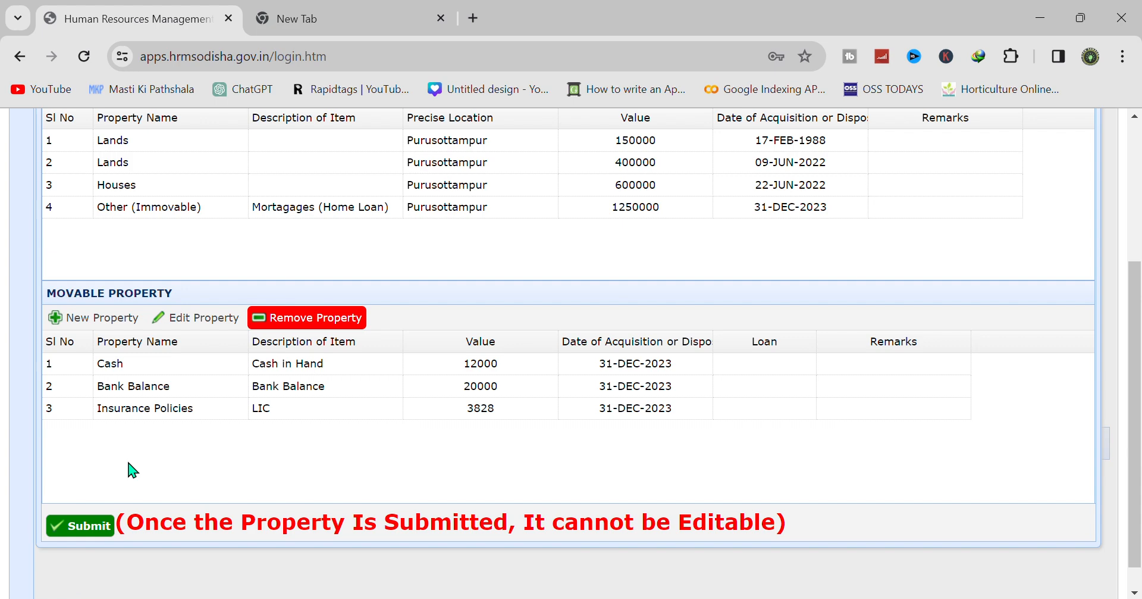
{"action": "left_click", "coordinate": [94, 526]}
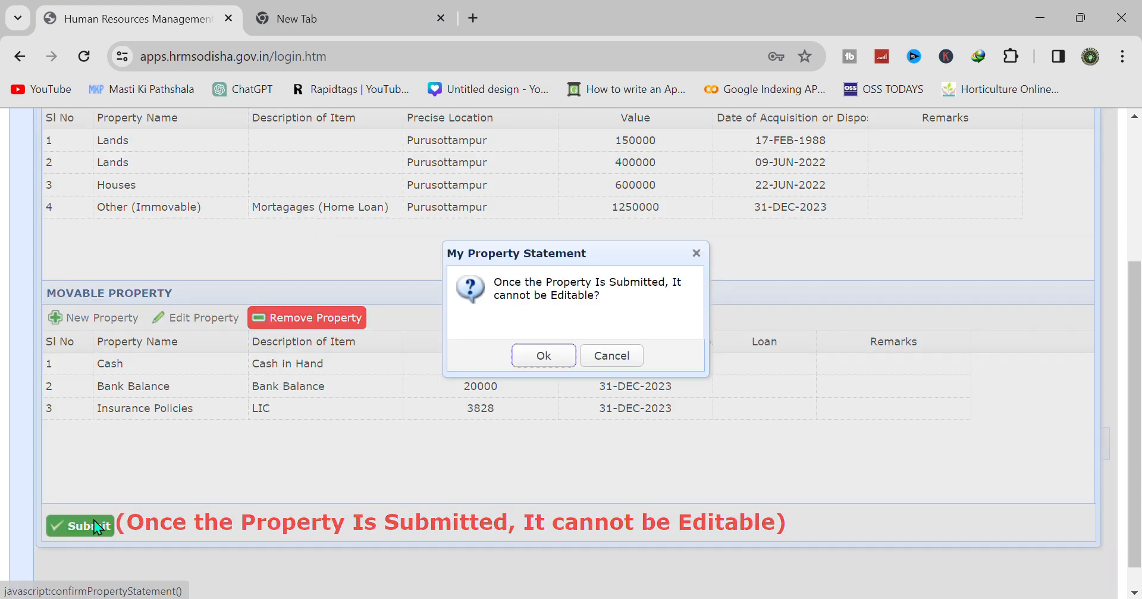
{"action": "left_click", "coordinate": [543, 356]}
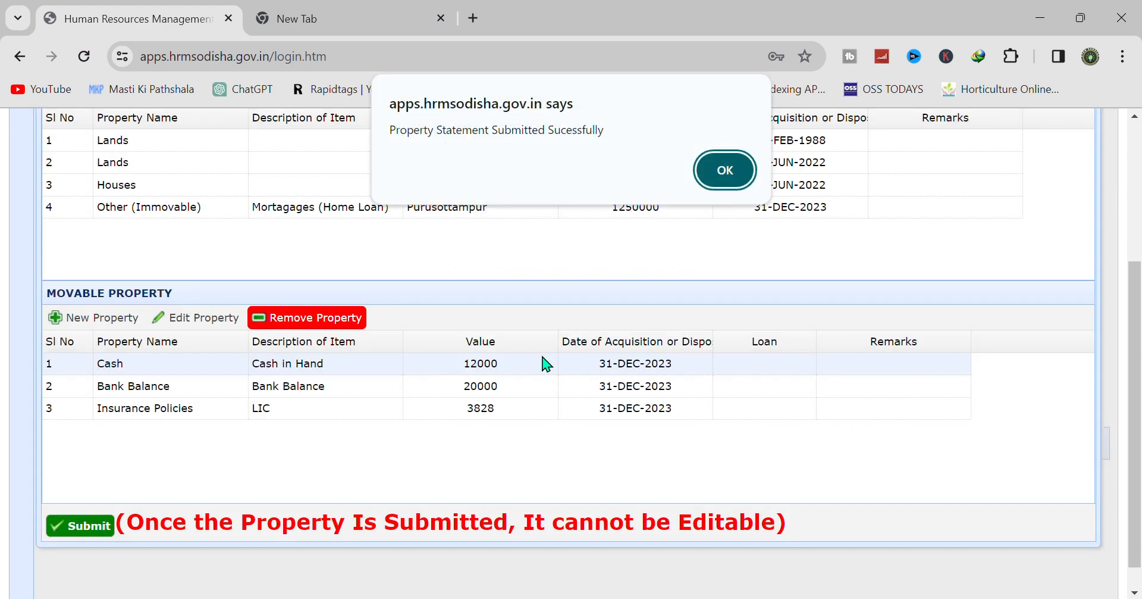